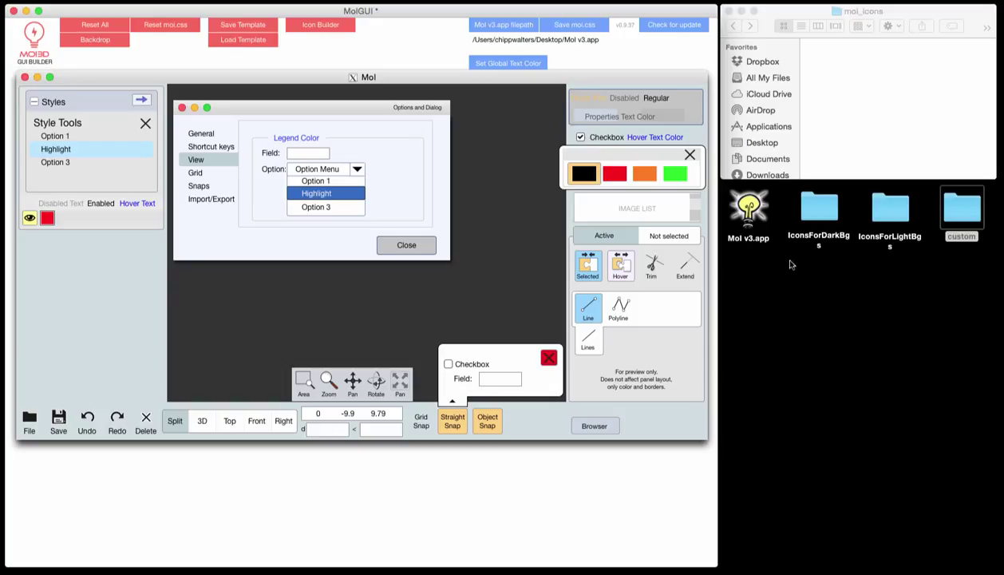
# Launch MoI v3.app from the desktop and open its Options dialog
pyautogui.click(744, 206)
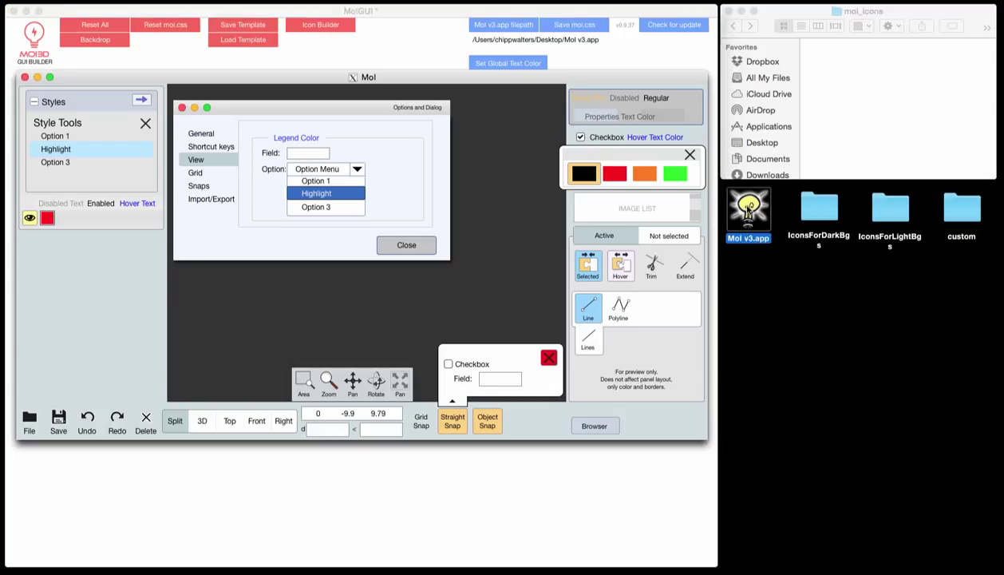
pyautogui.doubleClick(748, 209)
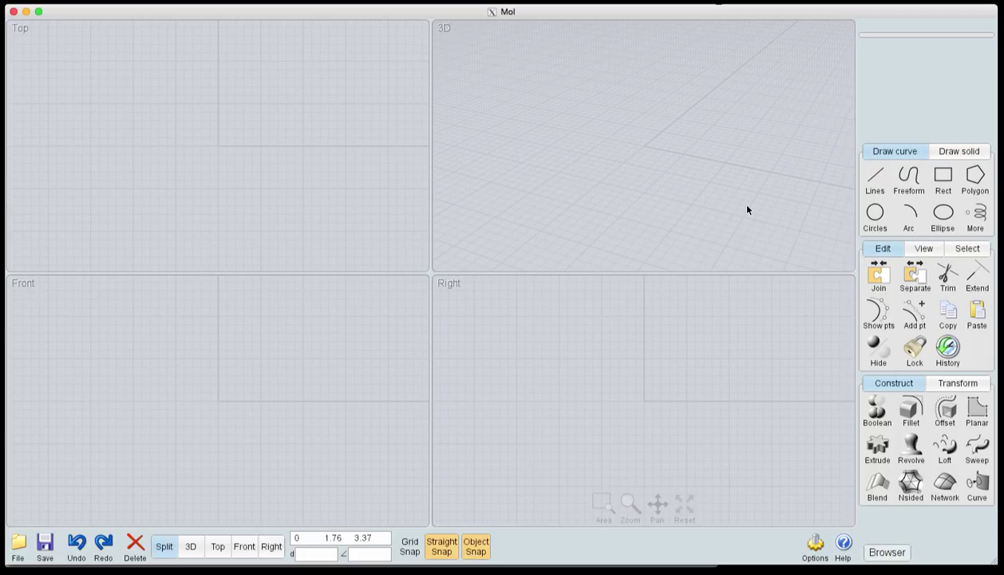
pyautogui.click(815, 546)
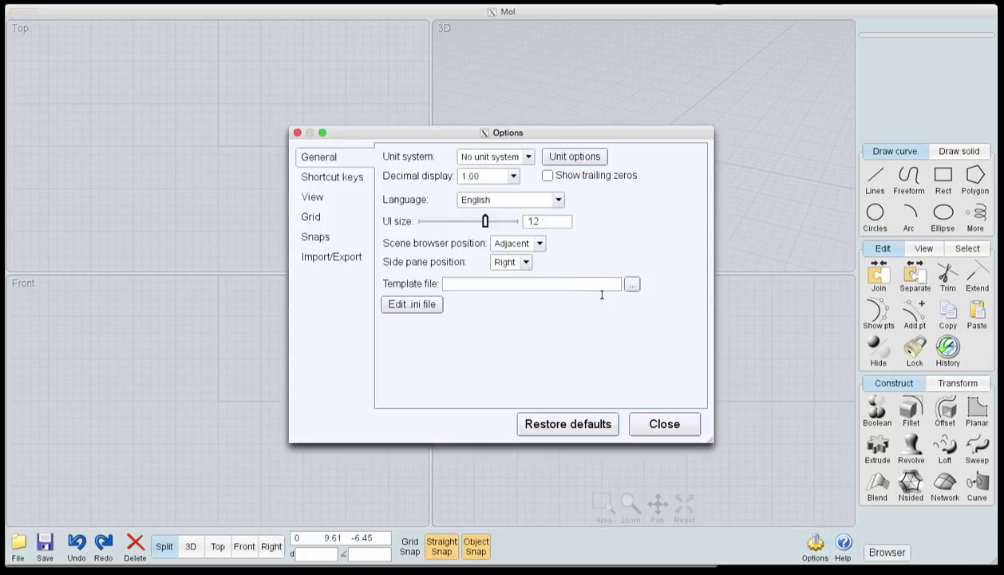
# Try the Left side pane position in the General options and set it back to Right
pyautogui.click(507, 263)
pyautogui.click(508, 283)
pyautogui.click(511, 262)
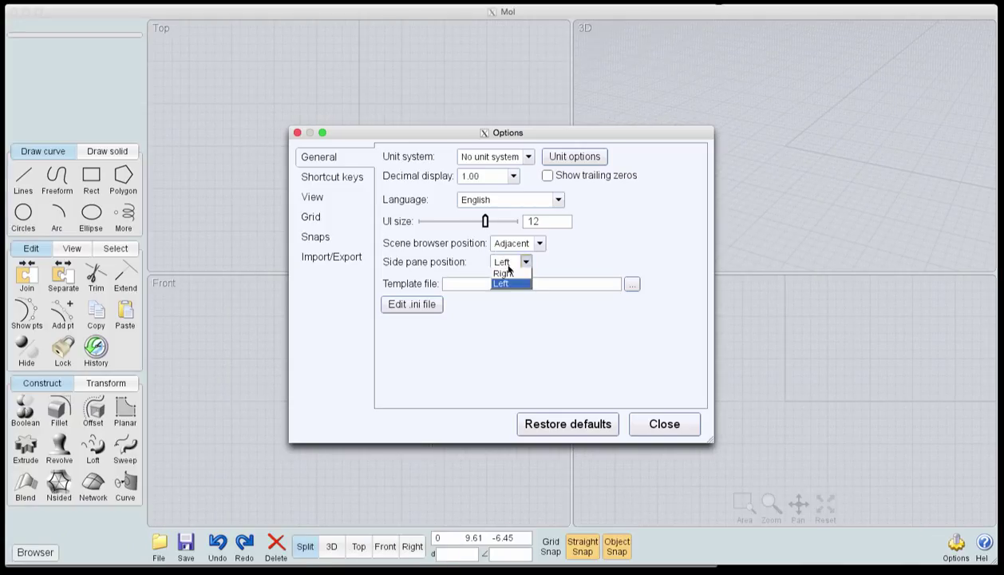
pyautogui.click(505, 273)
# Set the scene browser position to Opposite and close the Options dialog
pyautogui.click(512, 244)
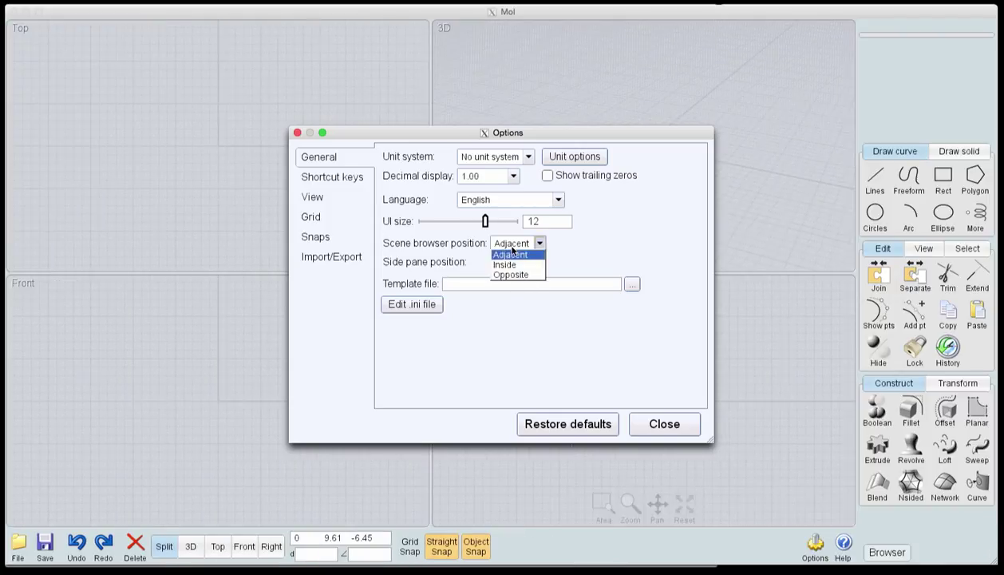
pyautogui.click(511, 275)
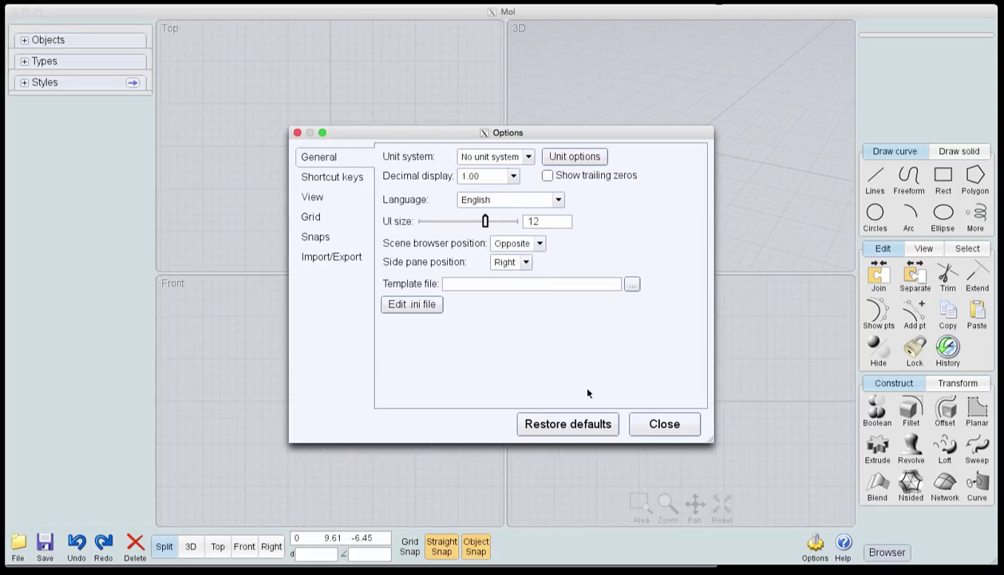
pyautogui.click(662, 424)
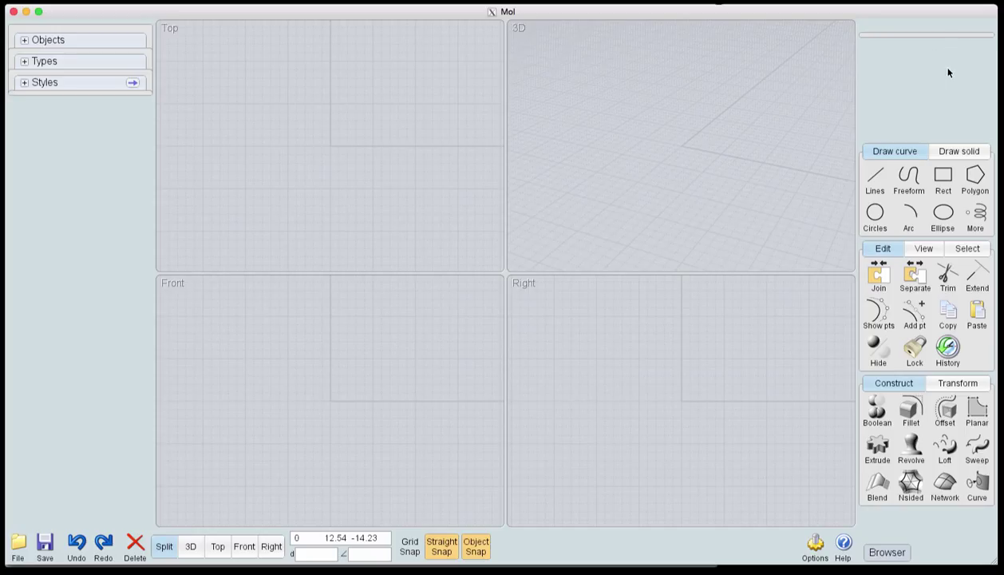
# Close MoI, switch to MoIGUI and set its app filepath to MoI v3.app on the Desktop
pyautogui.click(14, 12)
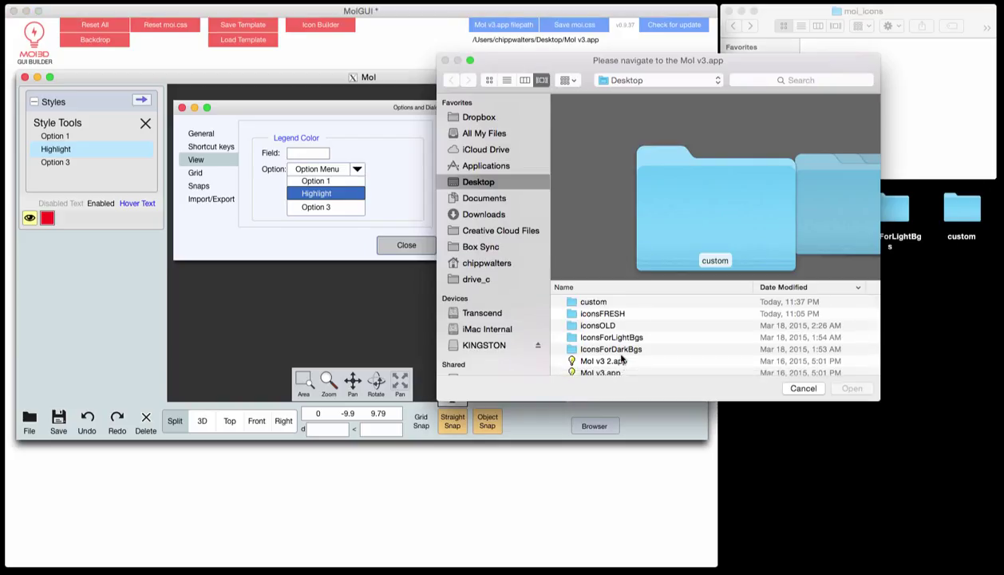
pyautogui.click(600, 372)
pyautogui.click(846, 389)
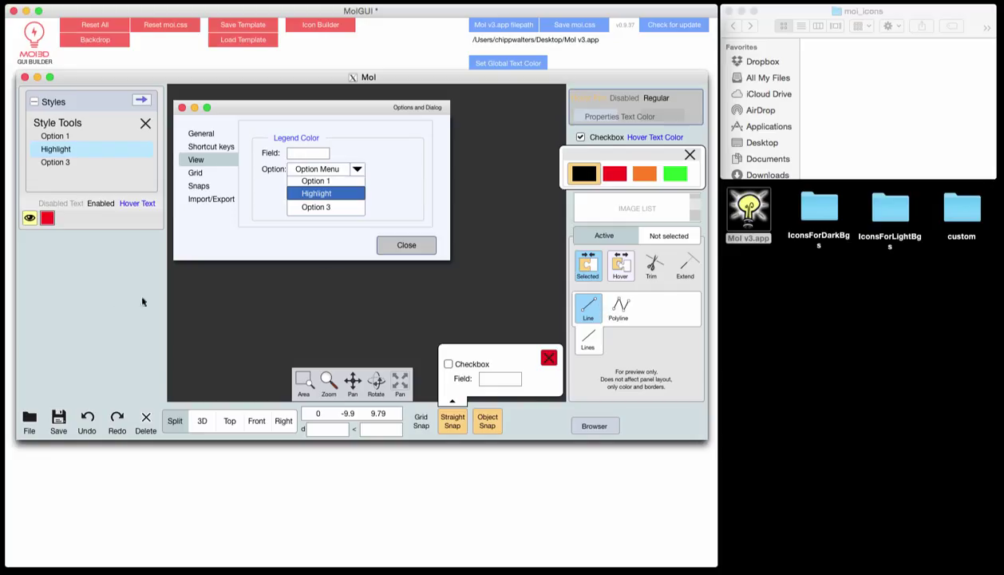
# Set the bodyColor background to light gray (235,235,235), using a grayscale brightness of 92%
pyautogui.click(107, 301)
pyautogui.click(99, 487)
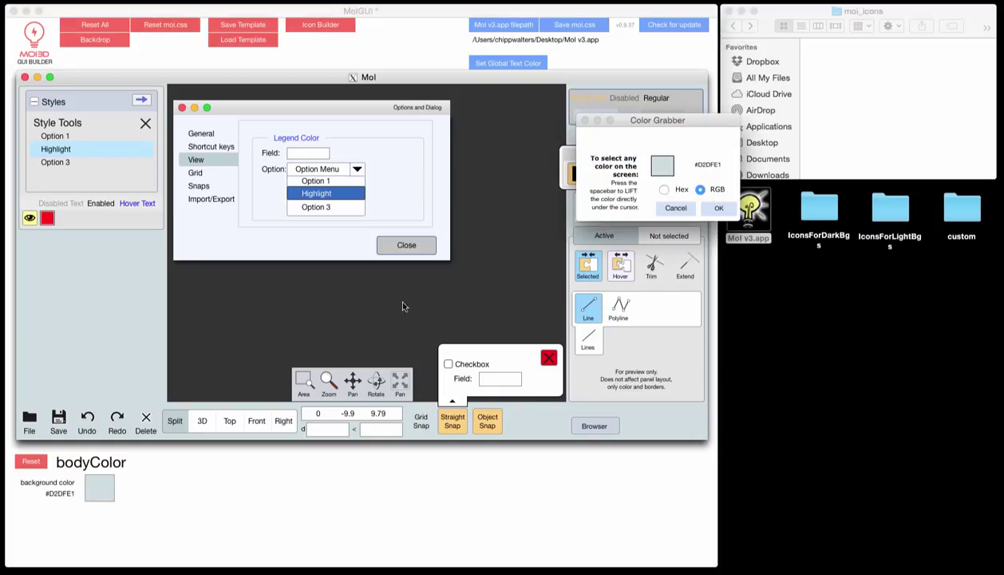
pyautogui.click(660, 165)
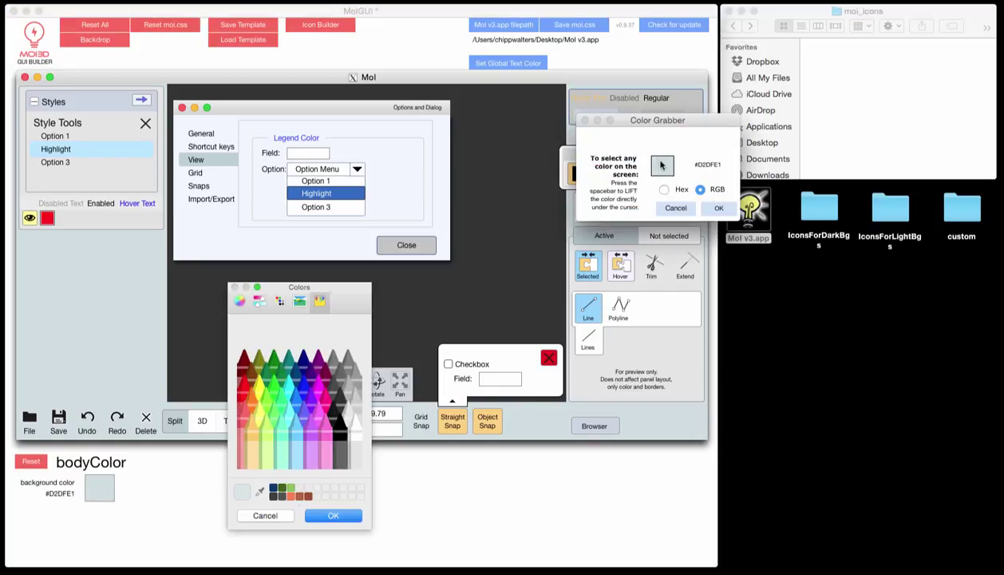
pyautogui.click(349, 416)
pyautogui.click(259, 301)
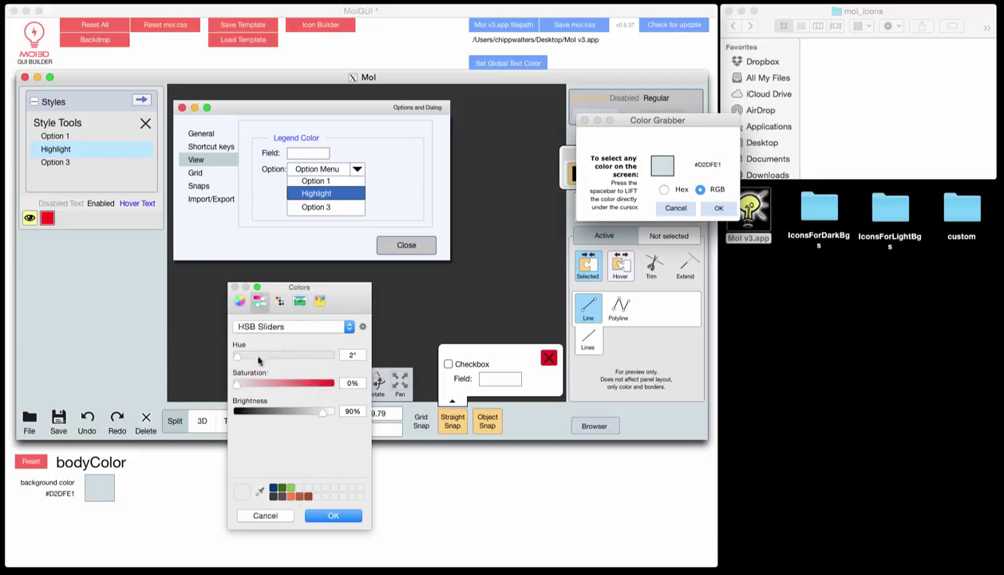
pyautogui.click(260, 324)
pyautogui.click(268, 294)
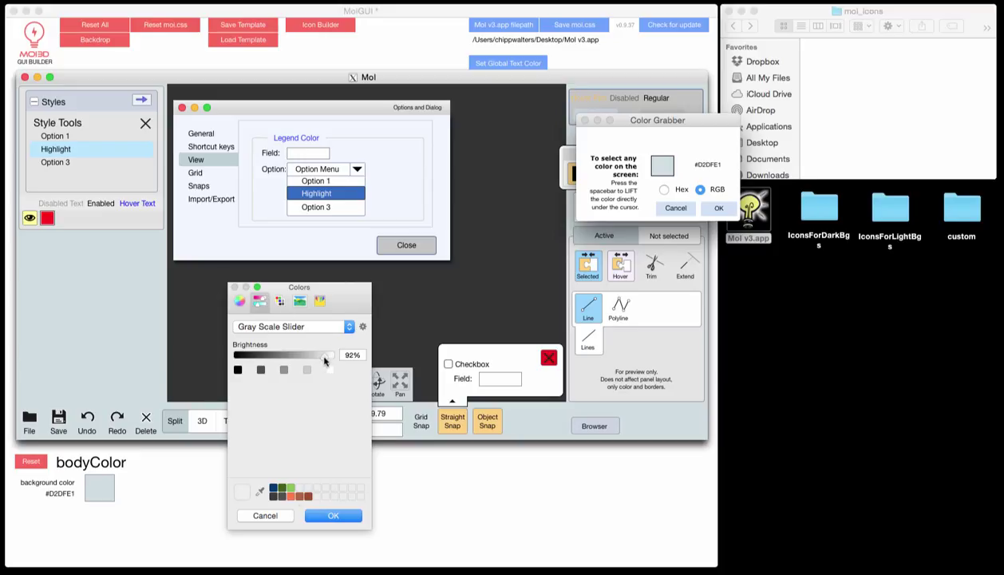
pyautogui.click(333, 515)
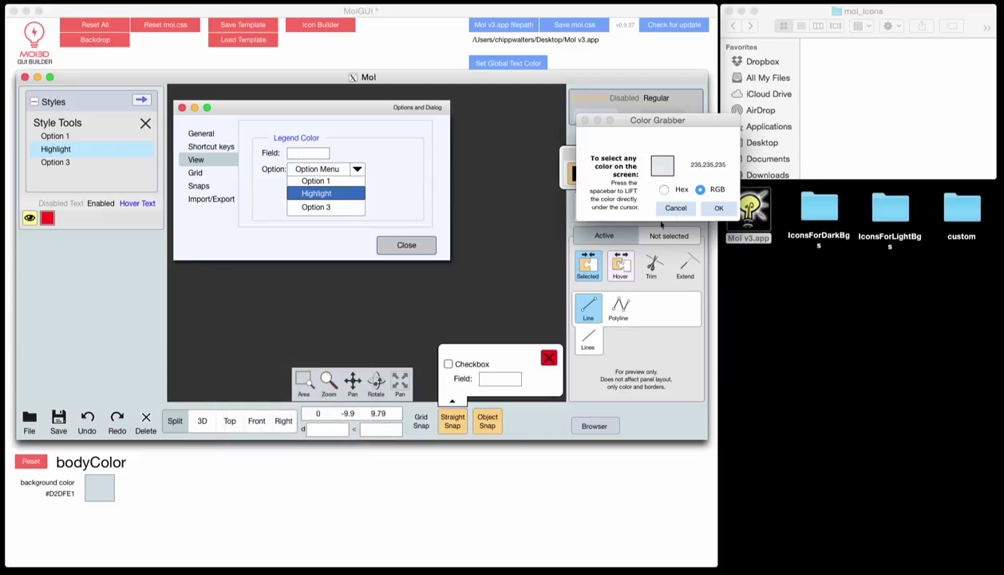
pyautogui.click(718, 208)
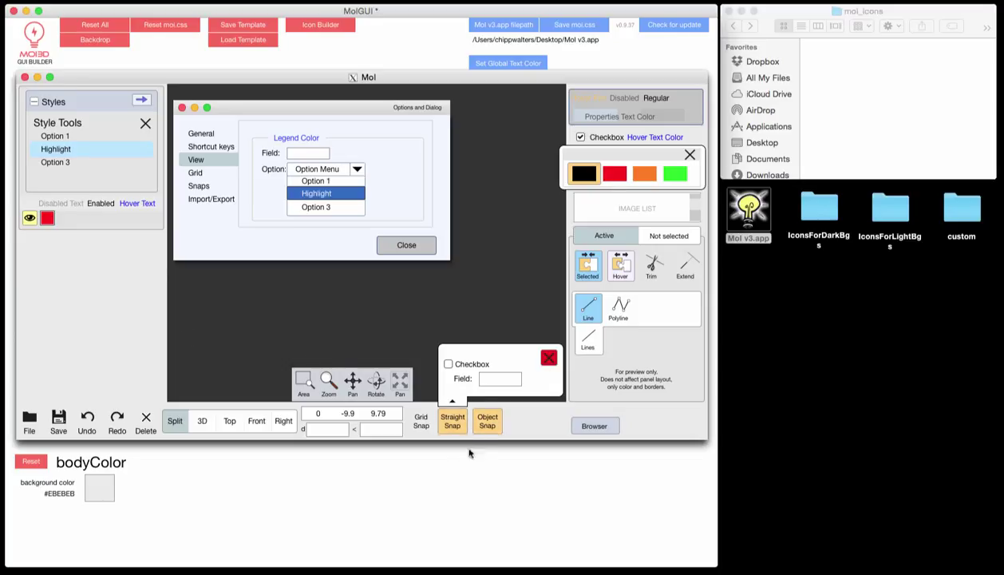
# Set the StateButton background color to the orange-red saved swatch, RGB 253,106,57
pyautogui.click(450, 422)
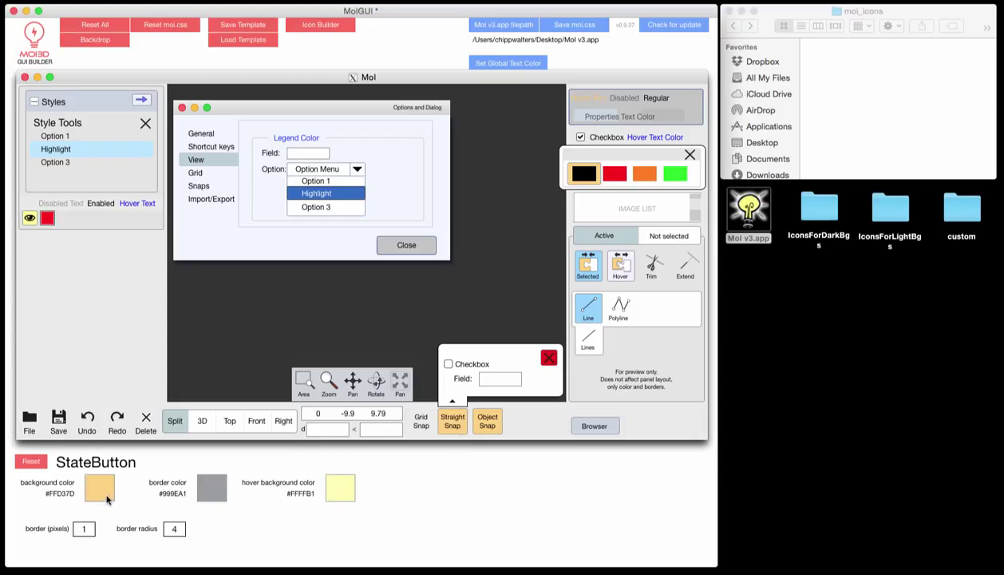
pyautogui.click(103, 490)
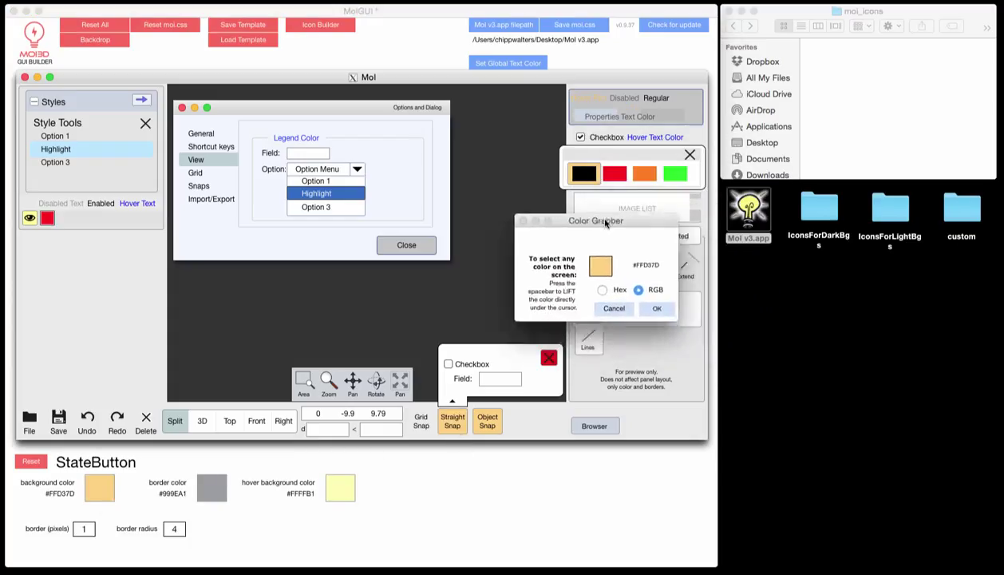
pyautogui.click(564, 246)
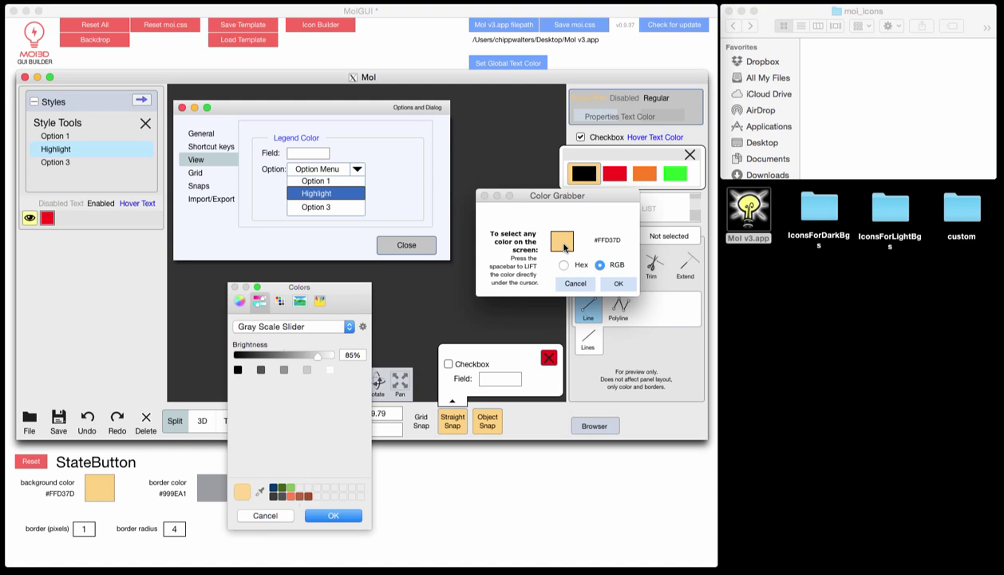
pyautogui.click(290, 495)
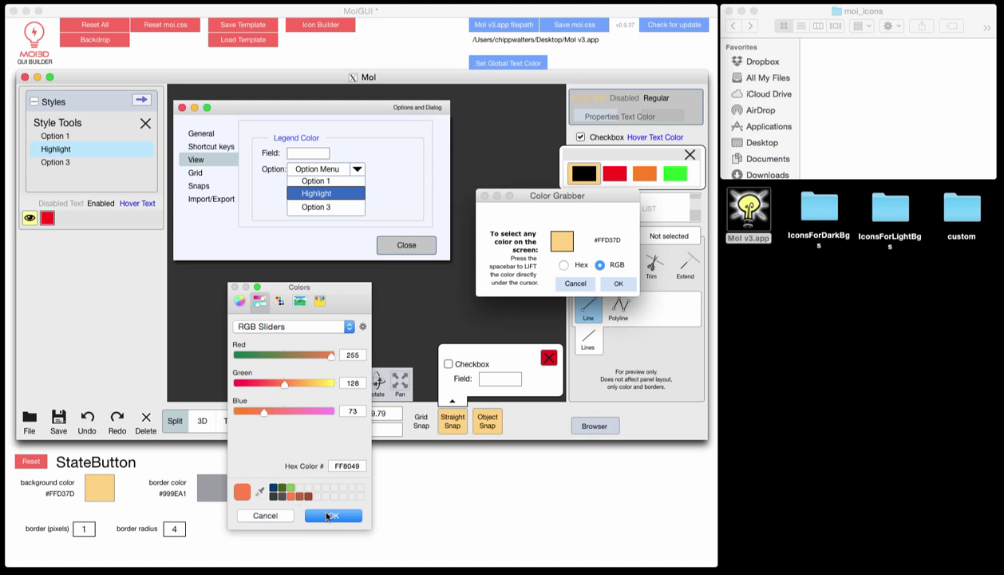
pyautogui.click(326, 516)
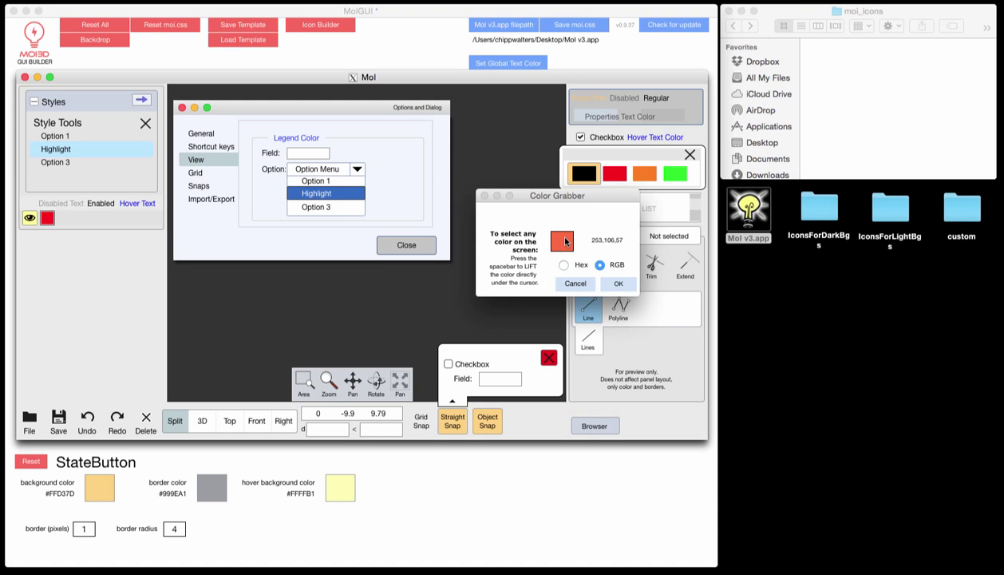
pyautogui.click(617, 283)
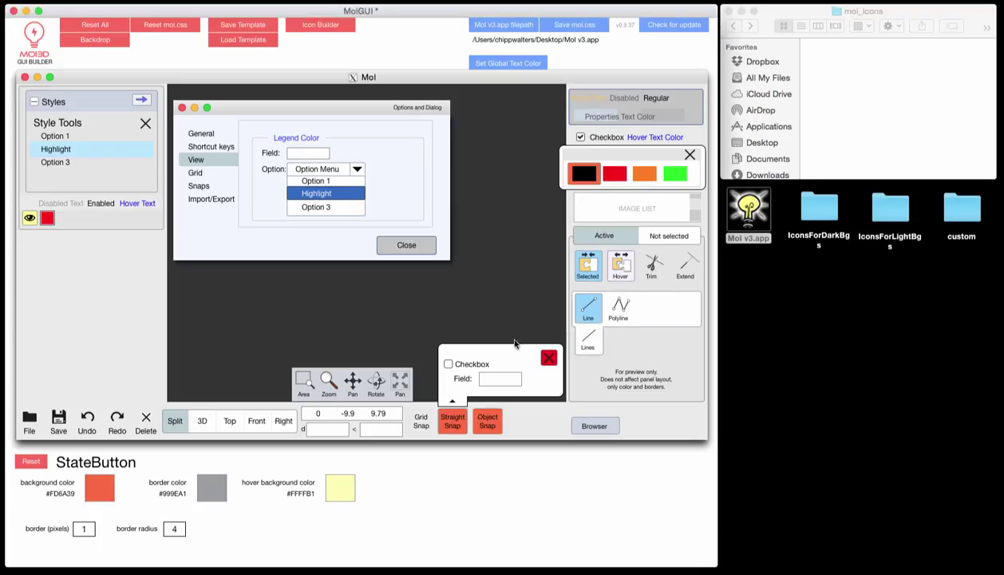
# Raise the StateButton border color's brightness to 100% with the HSB sliders
pyautogui.click(210, 484)
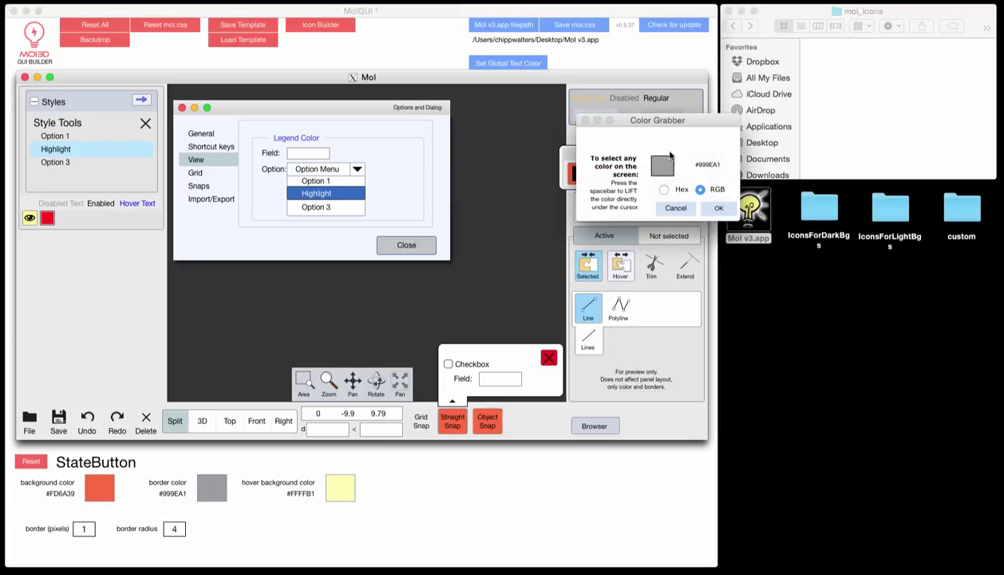
pyautogui.click(662, 166)
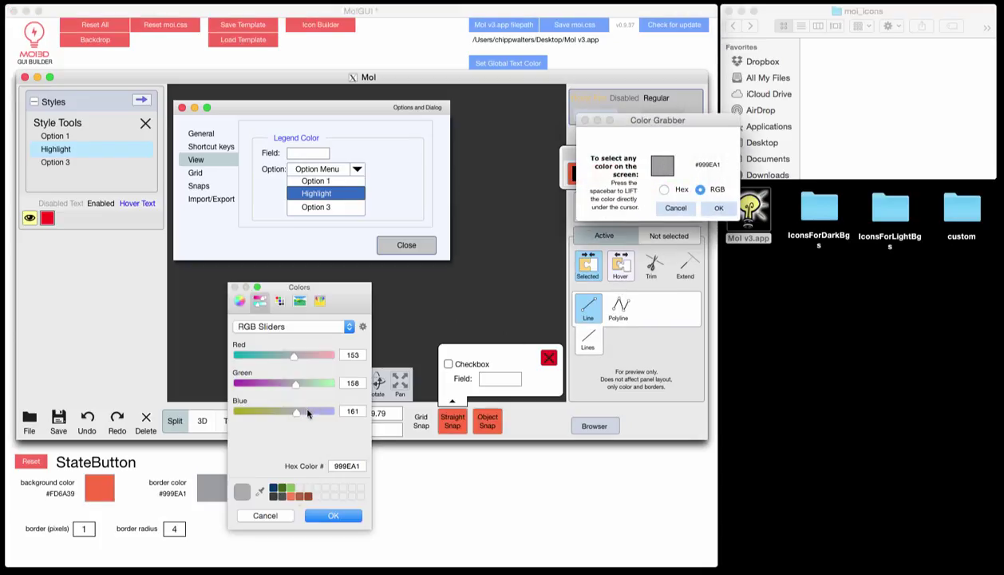
pyautogui.click(289, 327)
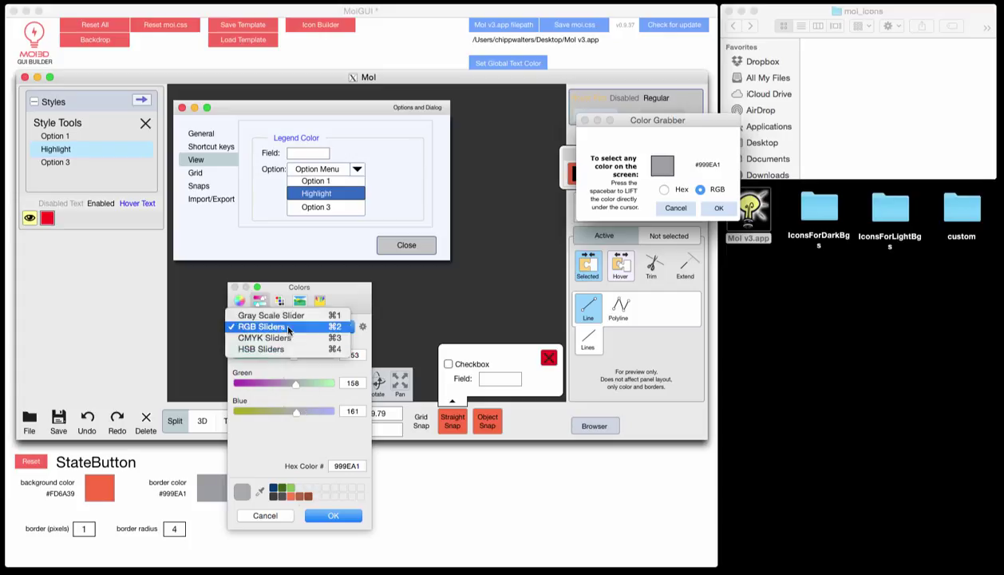
pyautogui.click(260, 349)
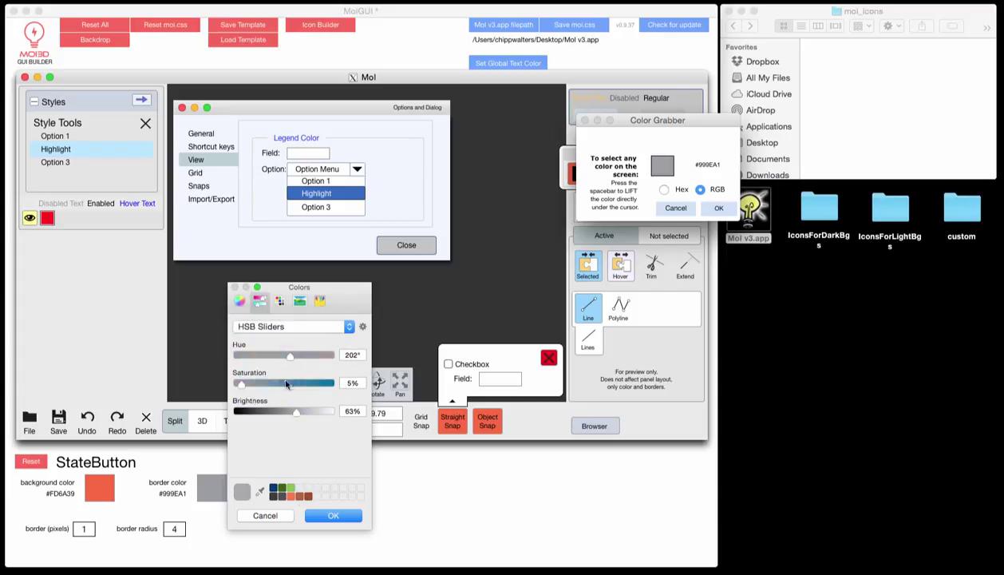
pyautogui.moveTo(297, 412); pyautogui.dragTo(342, 410)
pyautogui.click(332, 513)
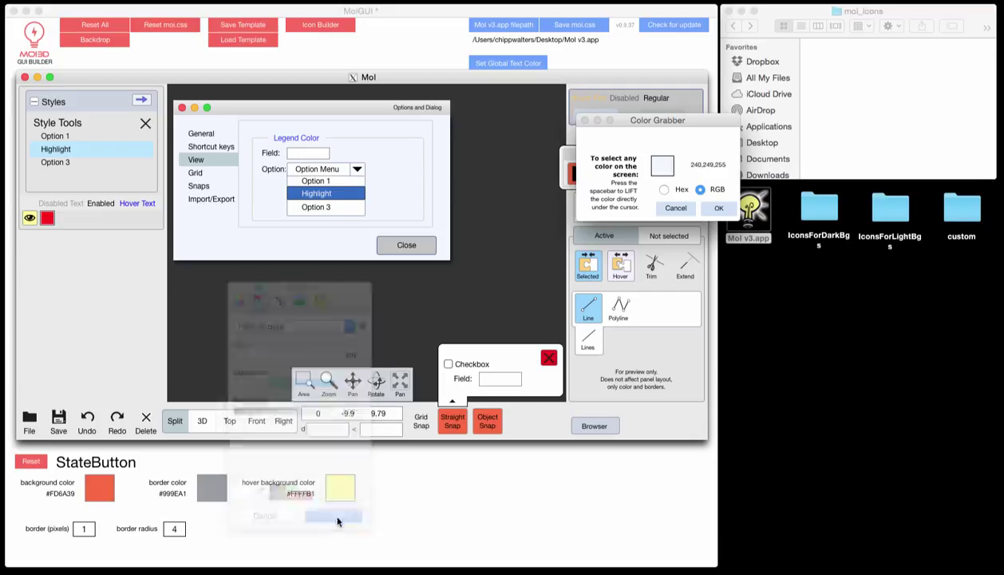
# Change the StateButton border color to pure white (255,255,255) from the crayon palette and apply it
pyautogui.click(351, 494)
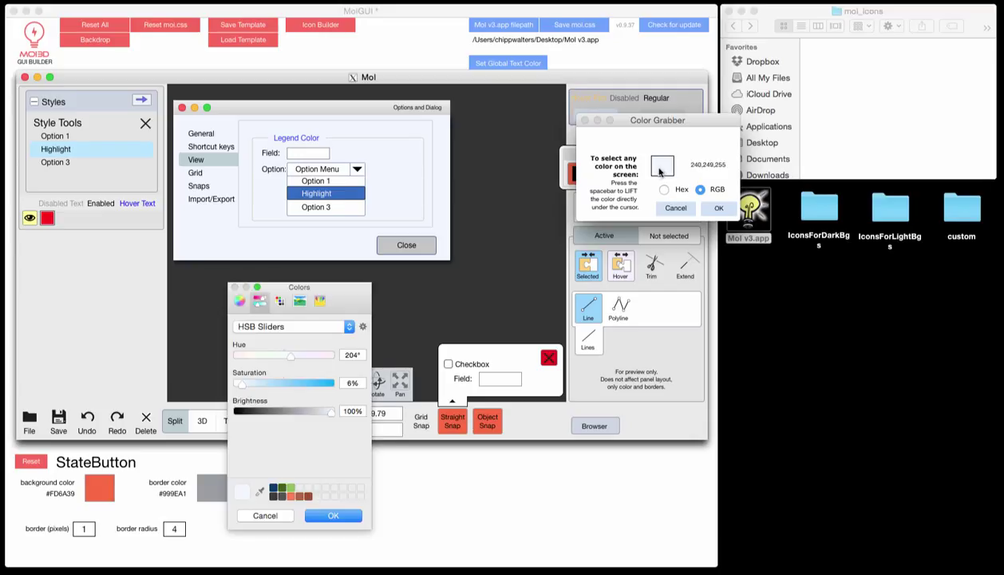
pyautogui.click(320, 301)
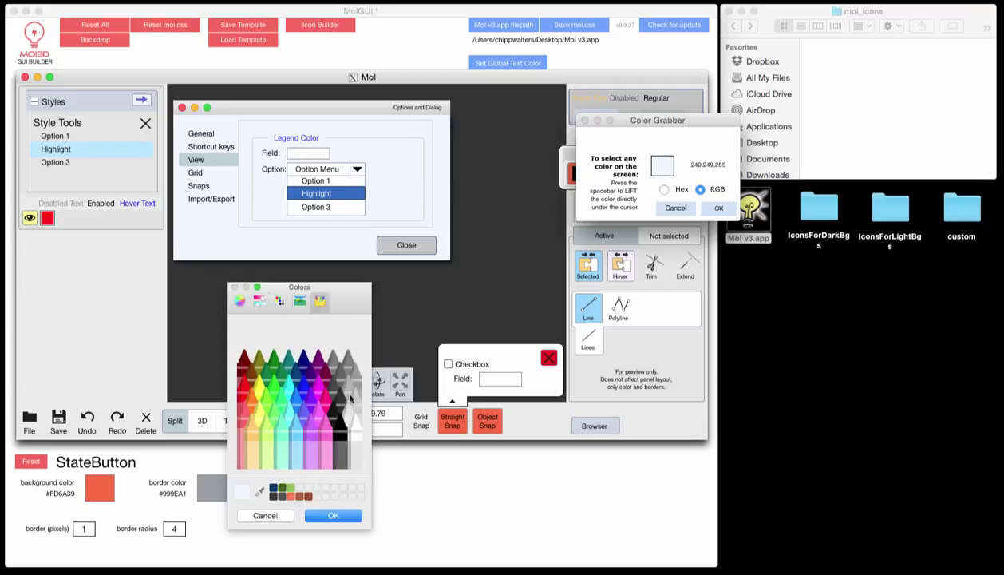
pyautogui.click(349, 415)
pyautogui.click(334, 516)
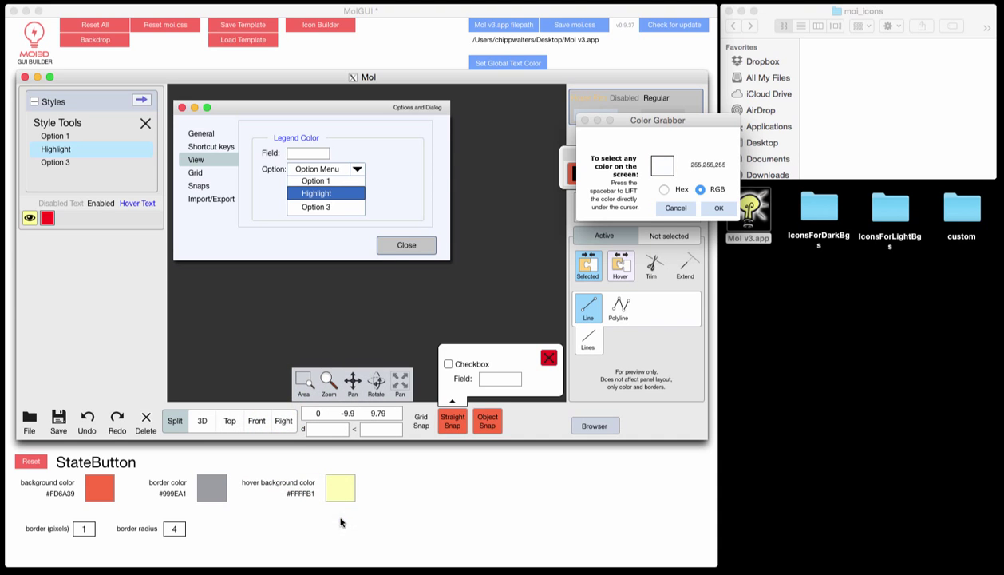
pyautogui.click(722, 208)
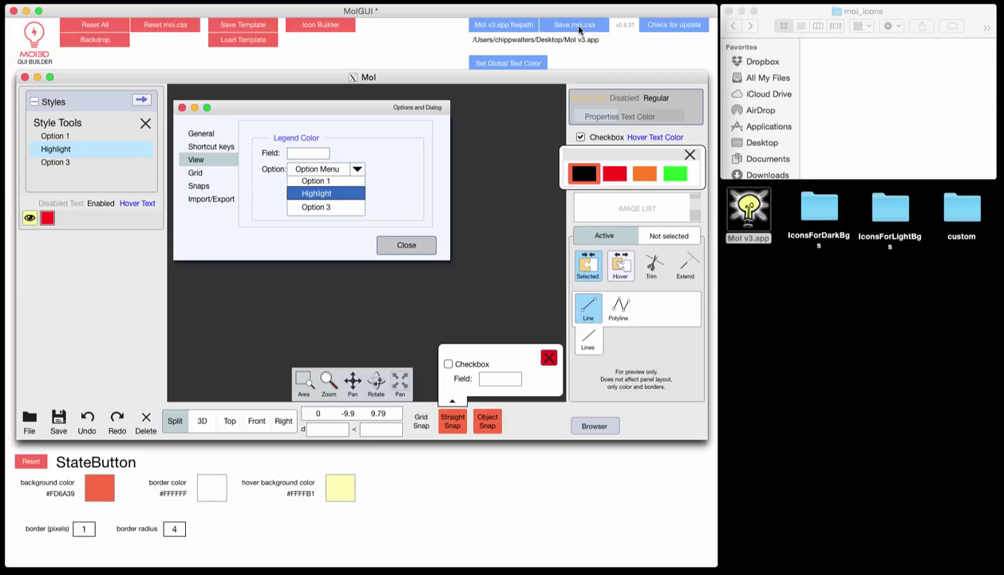
# Save moi.css, launch MoI v3.app to check the customized interface colors, and close it
pyautogui.click(748, 214)
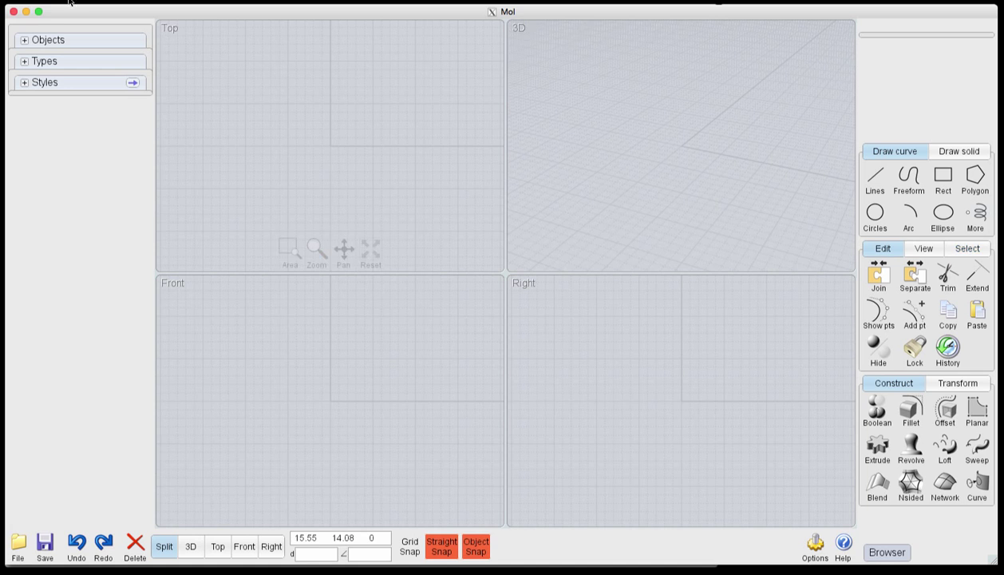
pyautogui.click(13, 12)
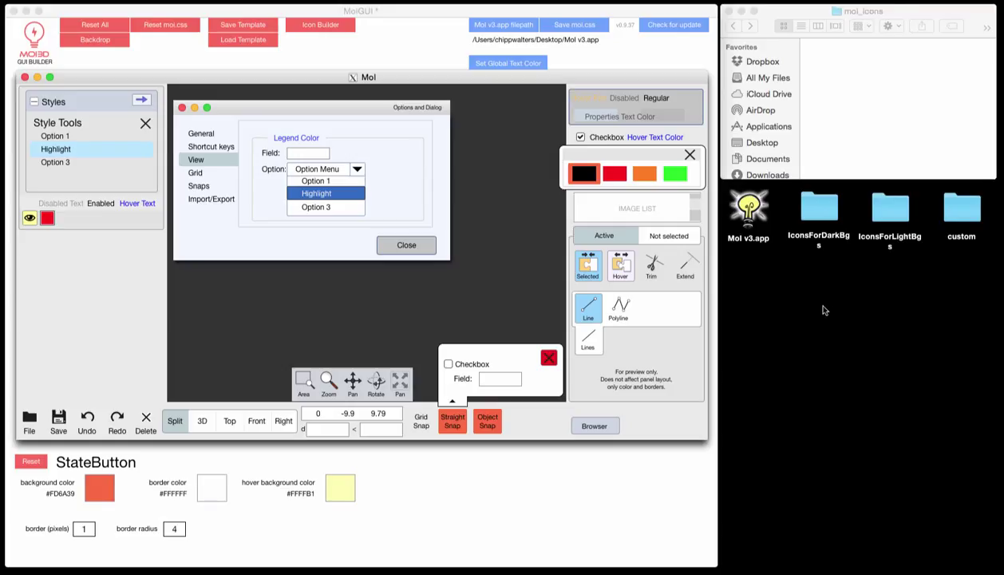
# Open the Icon Builder window and, in Finder, go through the MoIGUI-MAC folder into its moi_icons folder
pyautogui.keyDown('super'); pyautogui.click(846, 11); pyautogui.keyUp('super')
pyautogui.click(850, 22)
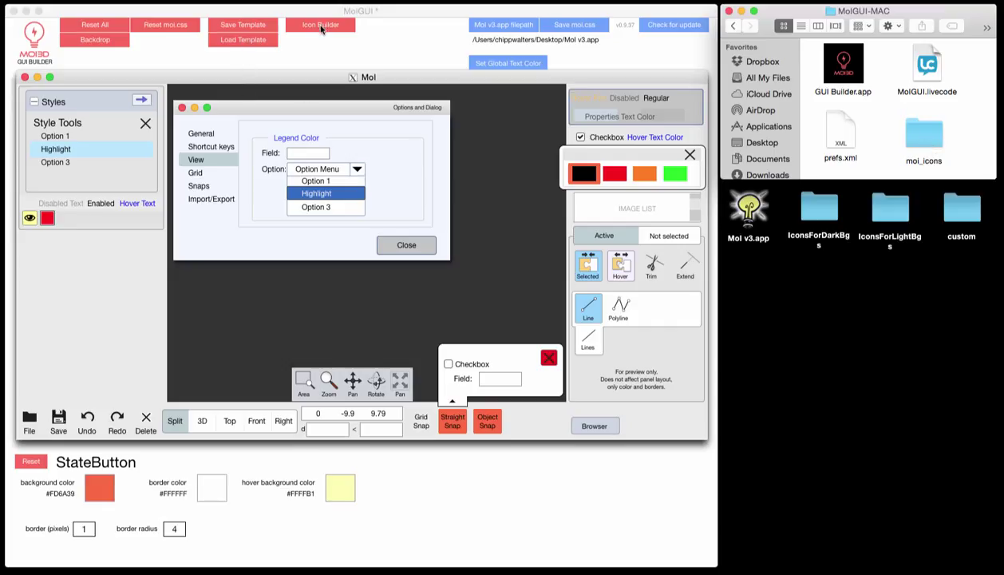
pyautogui.click(321, 25)
pyautogui.moveTo(191, 401); pyautogui.dragTo(205, 332)
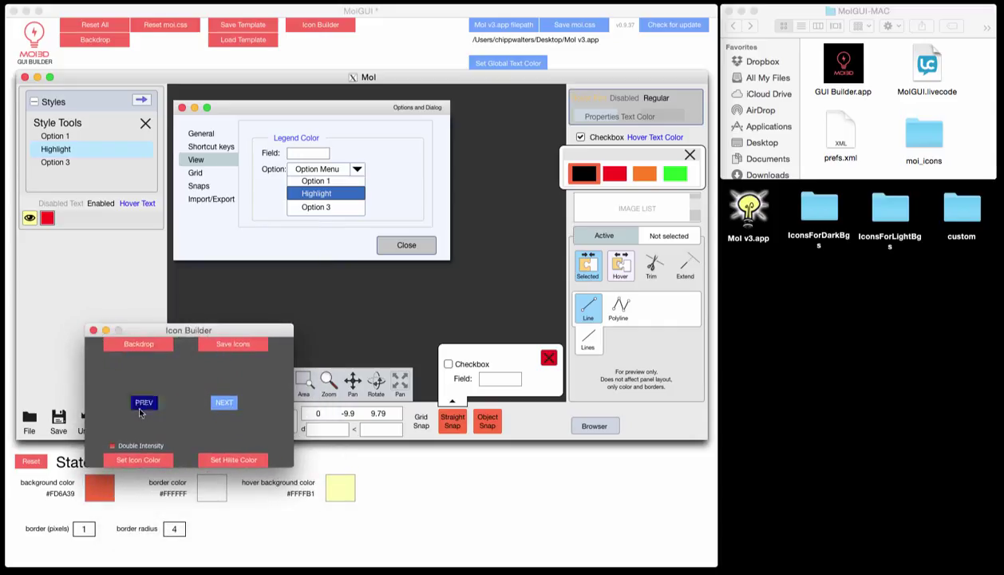
pyautogui.doubleClick(906, 153)
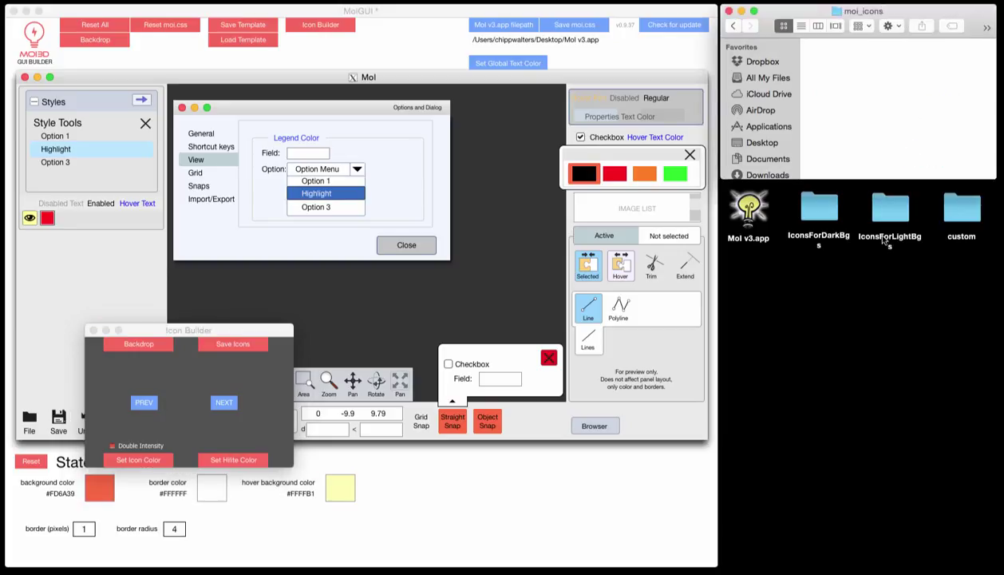
# Close the Icon Builder and look through the icon files in the desktop's IconsForLightBgs folder as thumbnails
pyautogui.click(93, 331)
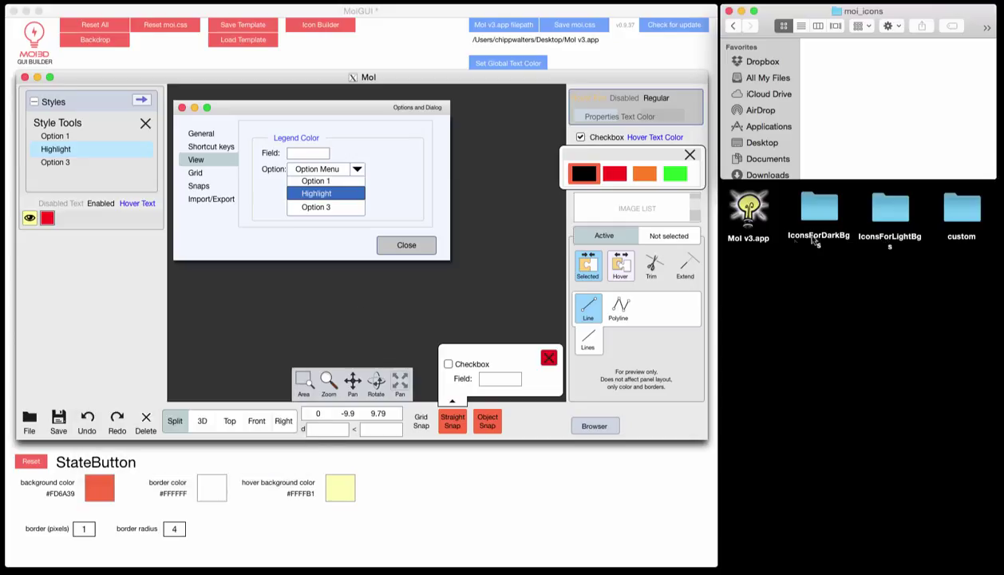
pyautogui.doubleClick(886, 206)
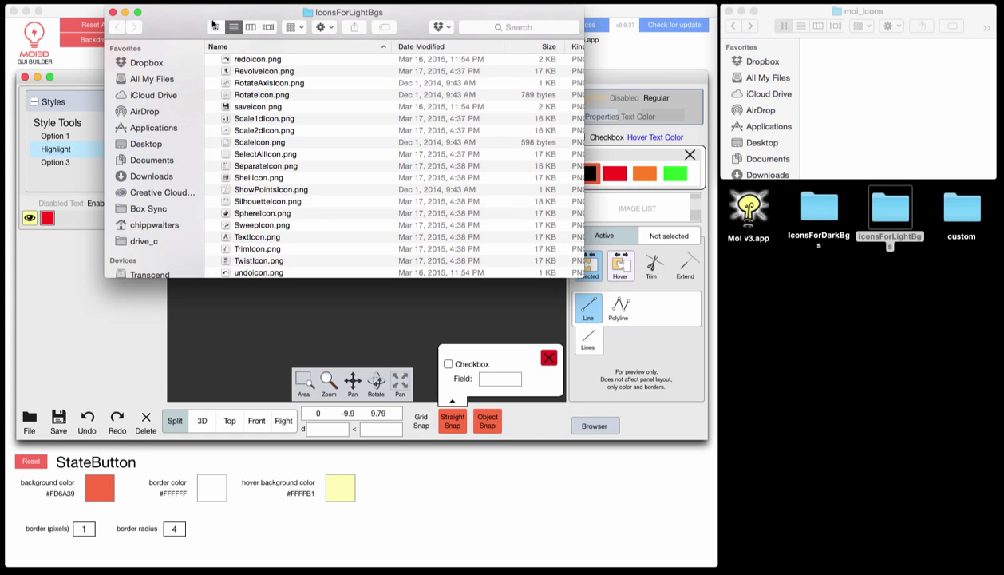
pyautogui.click(214, 25)
pyautogui.scroll(-10, 435, 188)
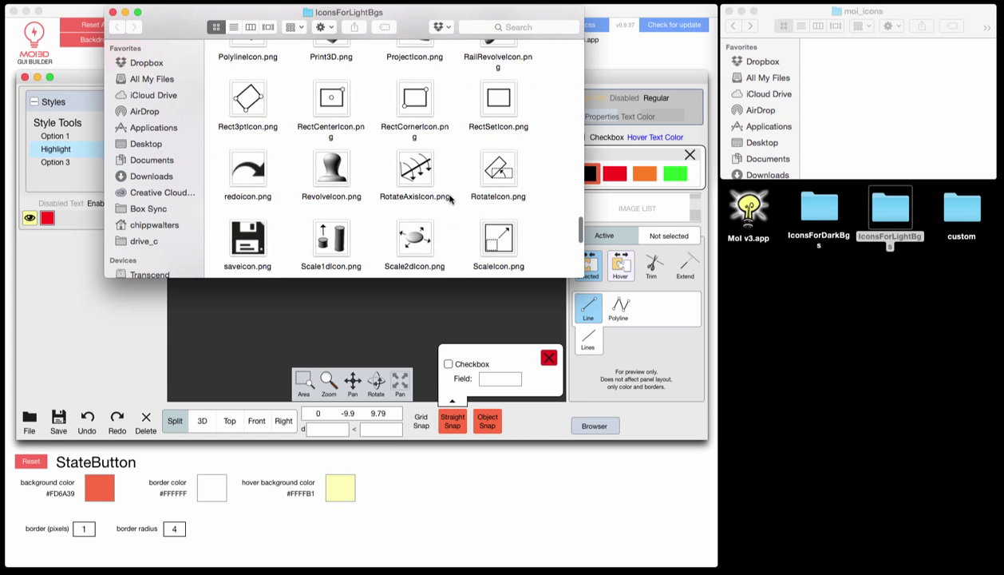
pyautogui.scroll(2, 450, 199)
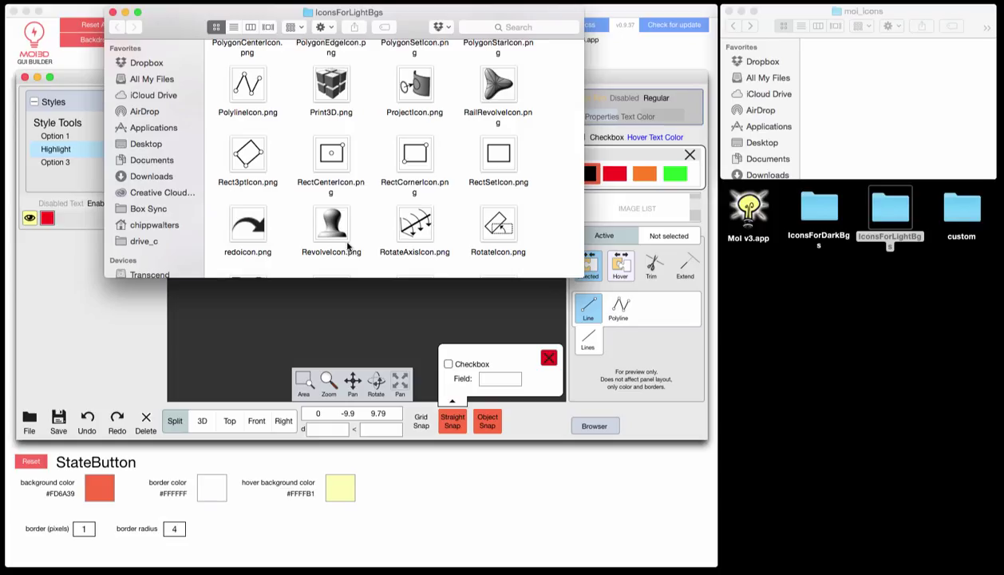
pyautogui.click(113, 13)
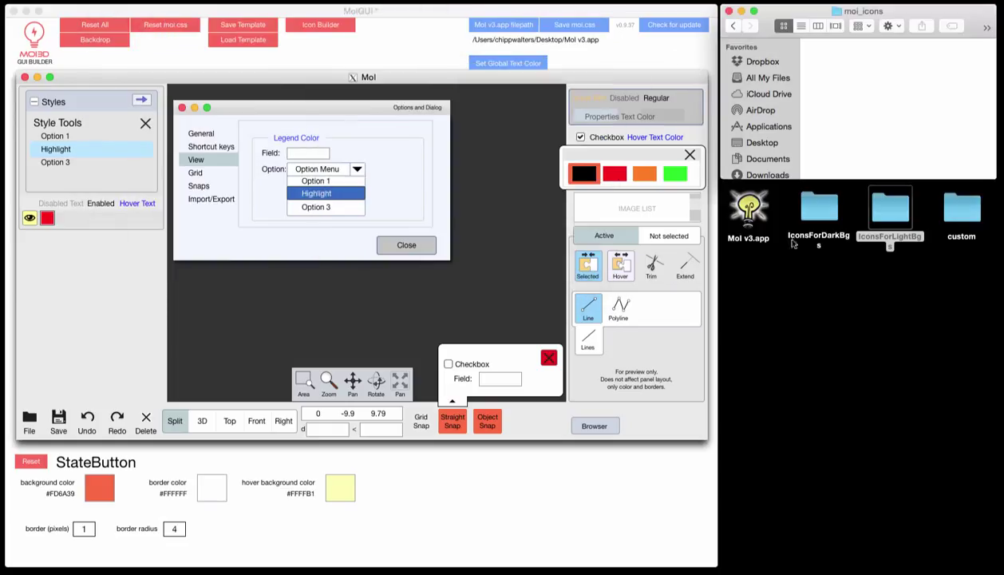
# Copy all icon files from the IconsForLightBgs folder into the moi_icons folder and close the source folder
pyautogui.doubleClick(891, 210)
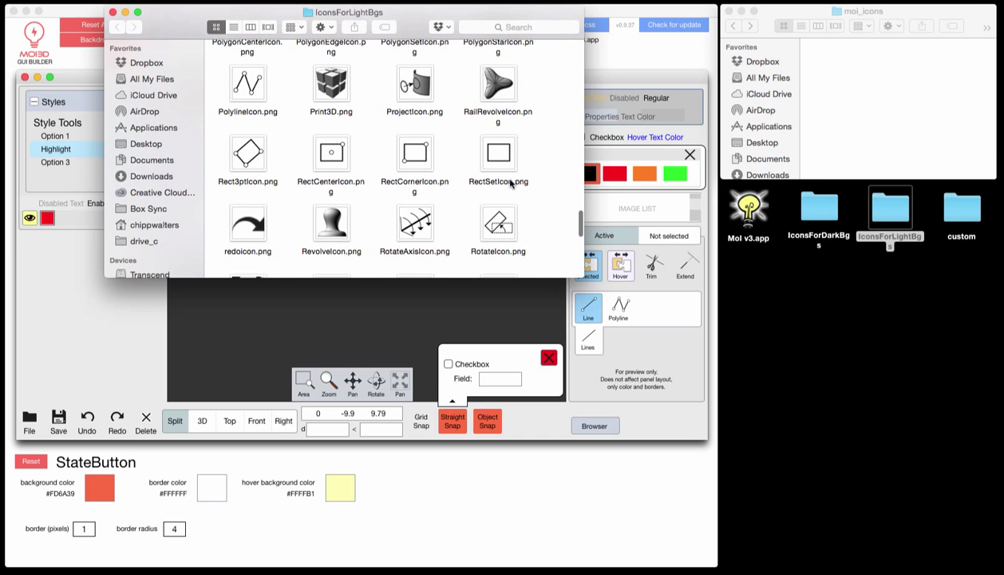
pyautogui.press('super+a')
pyautogui.click(877, 71)
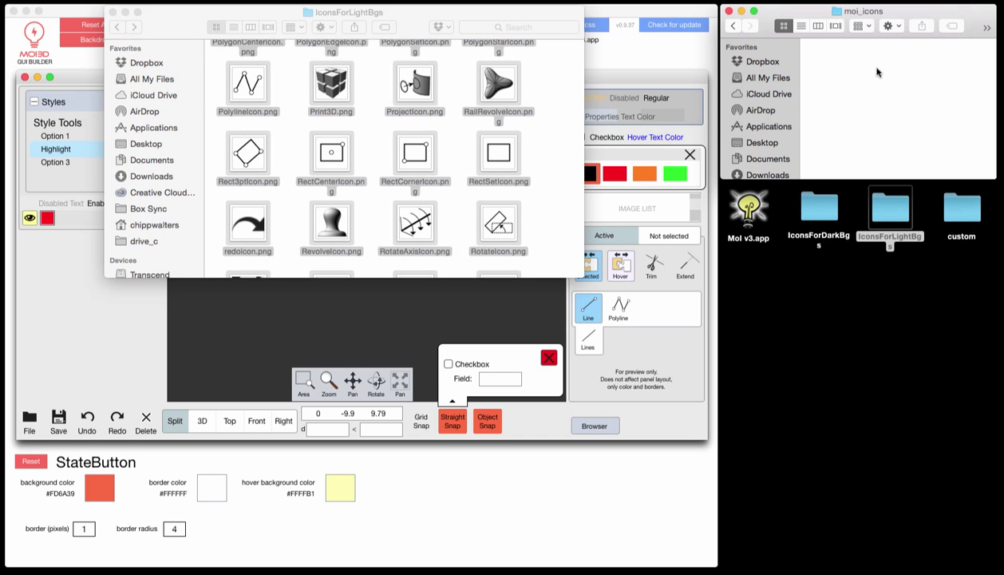
pyautogui.press('super+v')
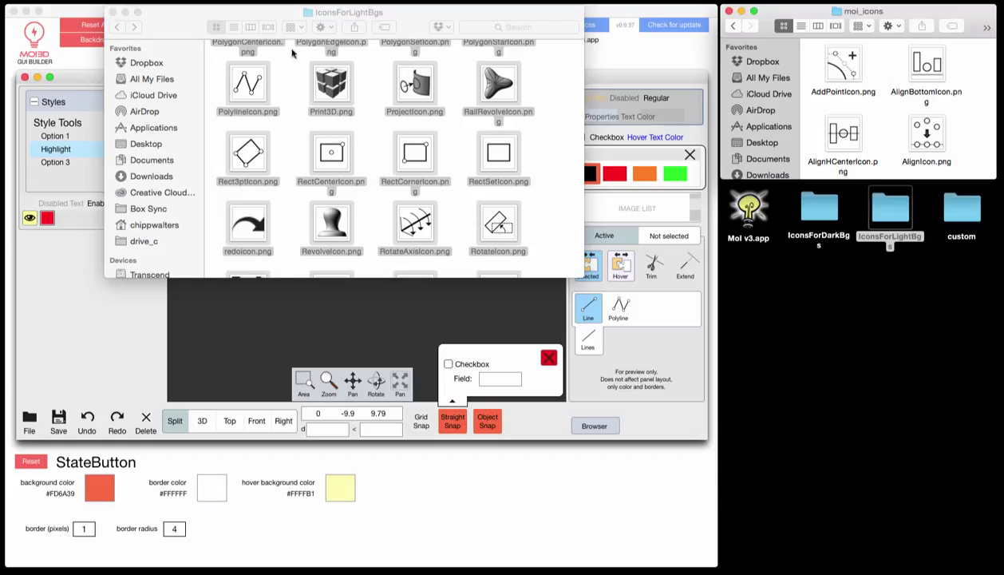
pyautogui.click(113, 13)
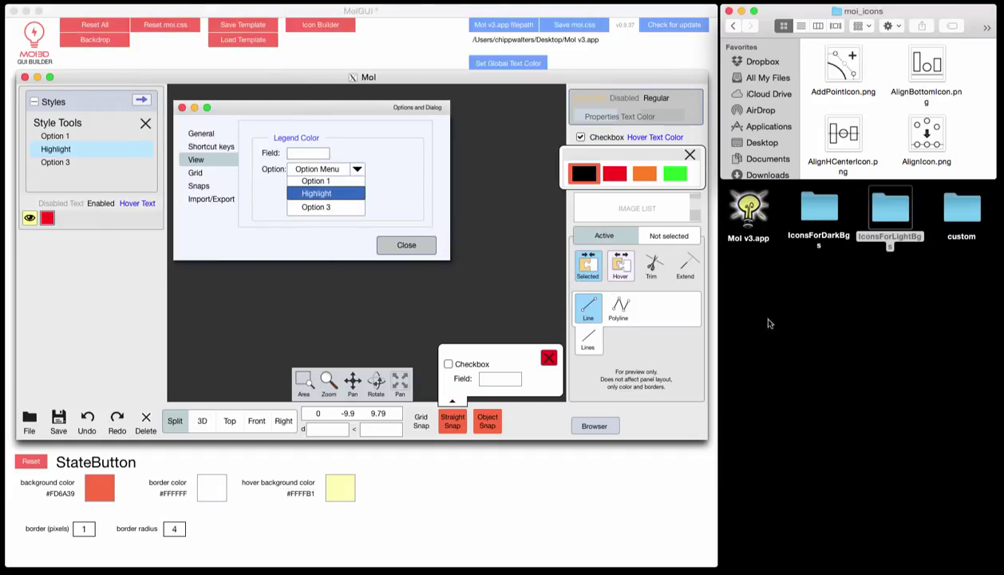
# Reopen the Icon Builder and step forward through the loaded icons to preview them
pyautogui.click(316, 28)
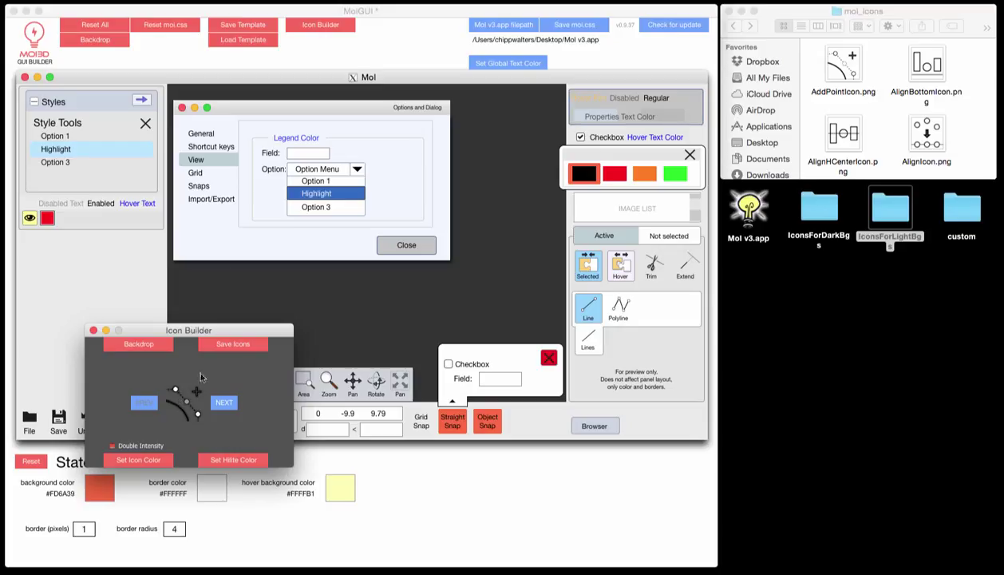
pyautogui.click(231, 408)
pyautogui.click(227, 405)
pyautogui.click(226, 410)
pyautogui.click(226, 409)
pyautogui.click(227, 408)
pyautogui.click(226, 407)
pyautogui.click(227, 408)
pyautogui.click(227, 408)
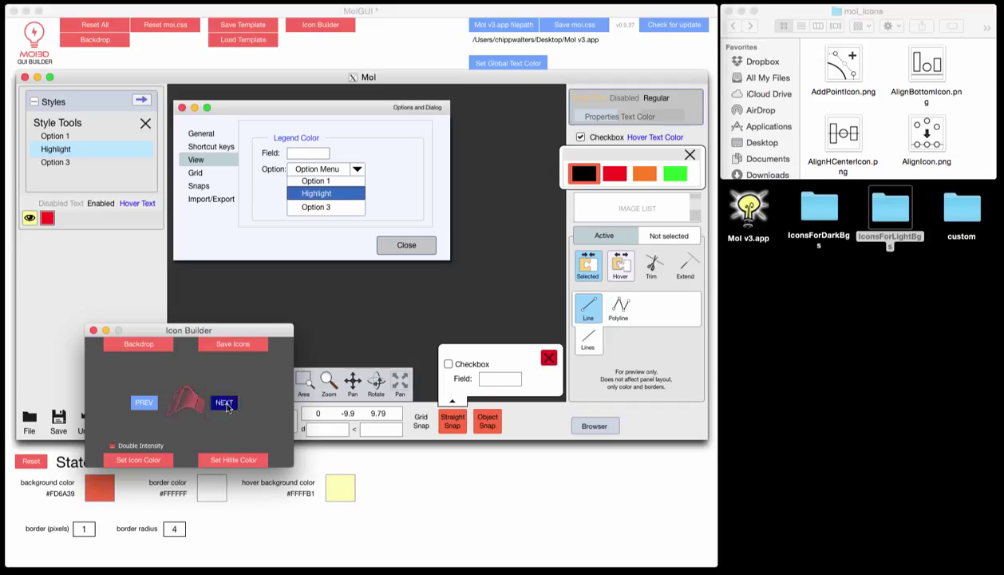
pyautogui.click(227, 407)
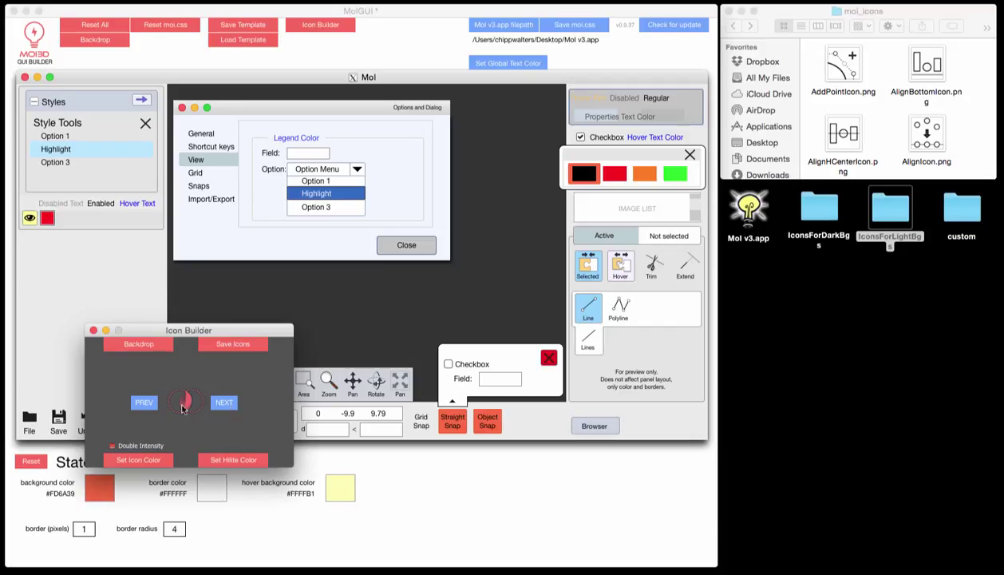
# Set the Icon Builder's backdrop to the light gray of the MoI preview's side panel with the Color Grabber
pyautogui.click(154, 460)
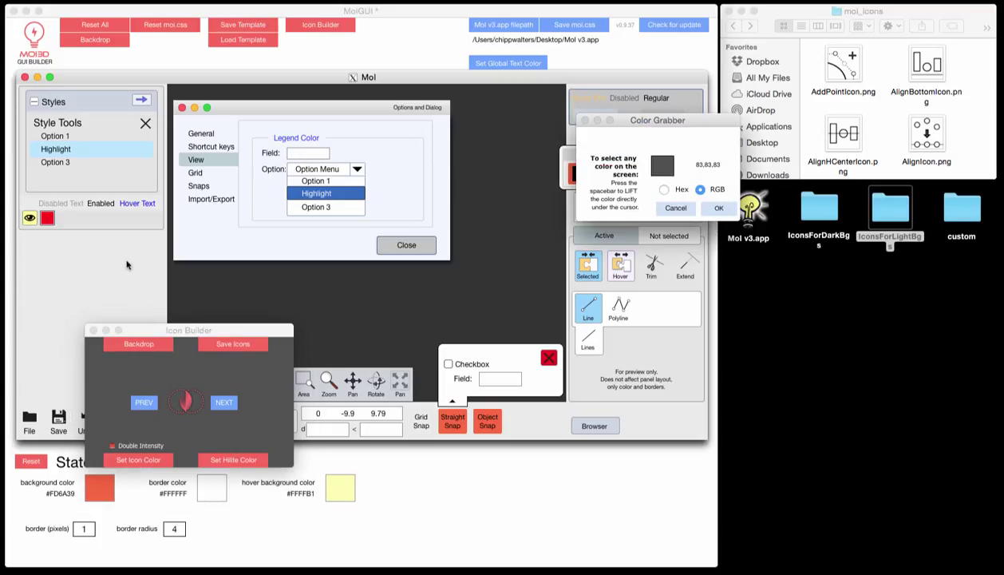
pyautogui.press('space')
pyautogui.click(721, 209)
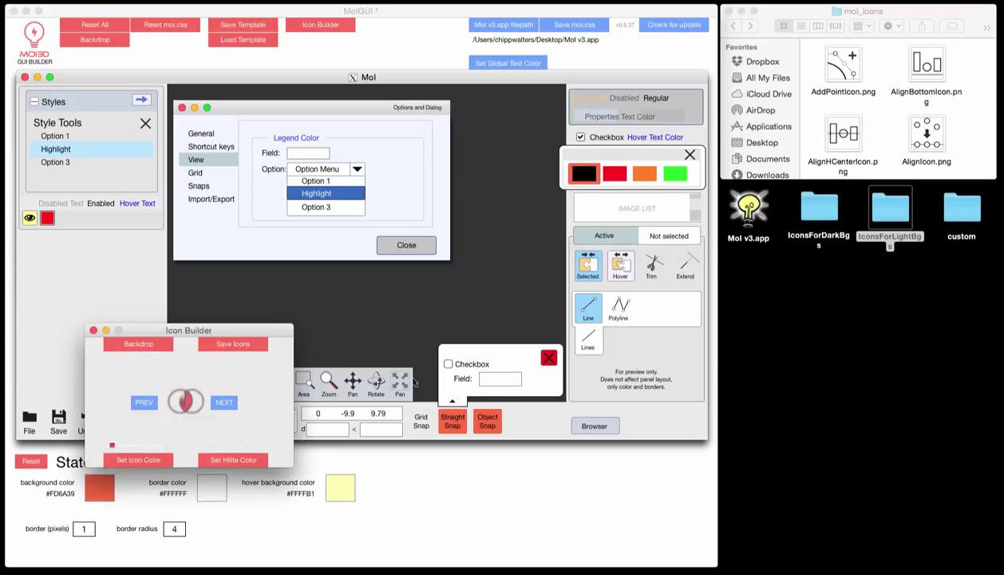
# Set the icon color to the orange-red around the black swatch, set the highlight color, and preview the next icon
pyautogui.click(149, 462)
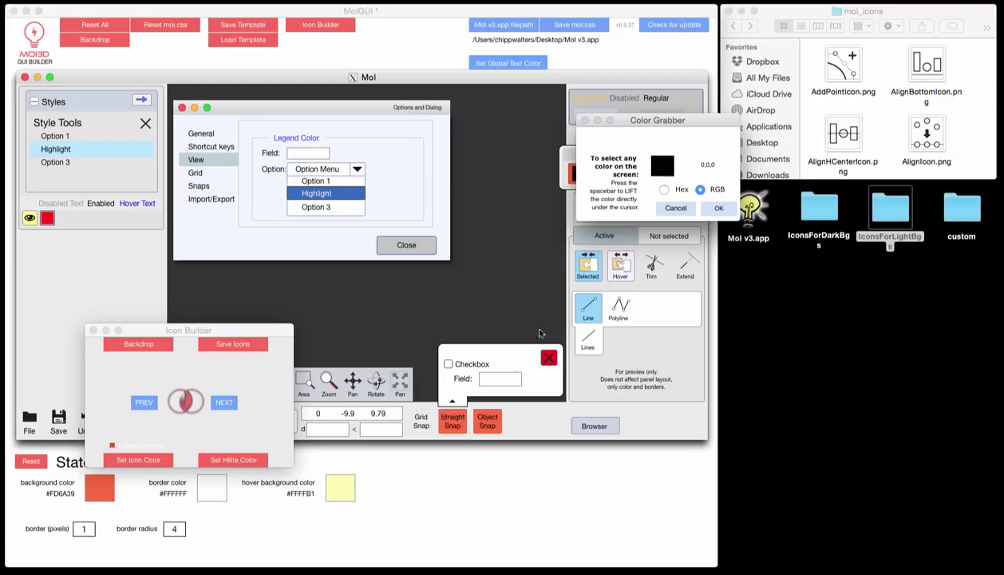
pyautogui.moveTo(662, 131); pyautogui.dragTo(694, 154)
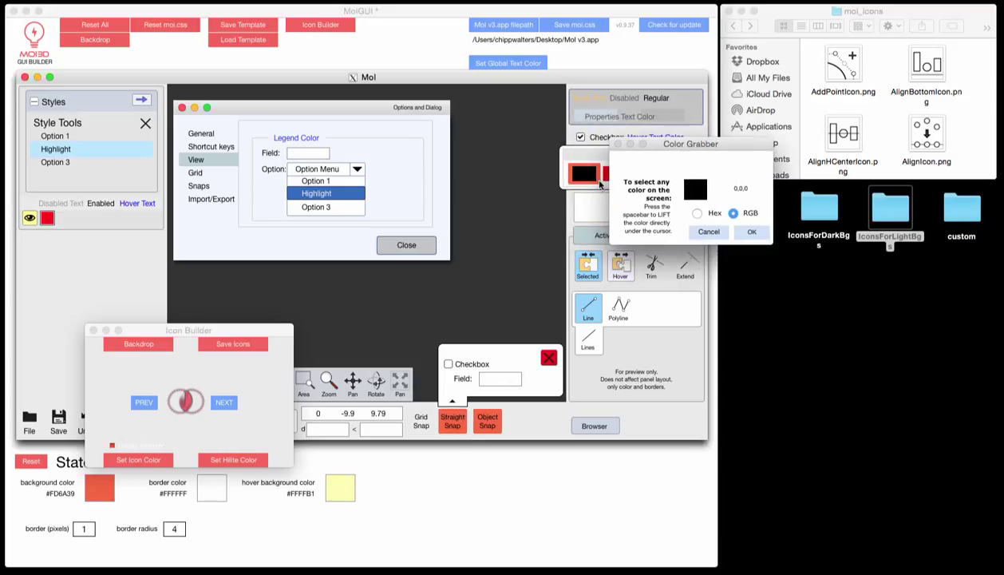
pyautogui.click(752, 232)
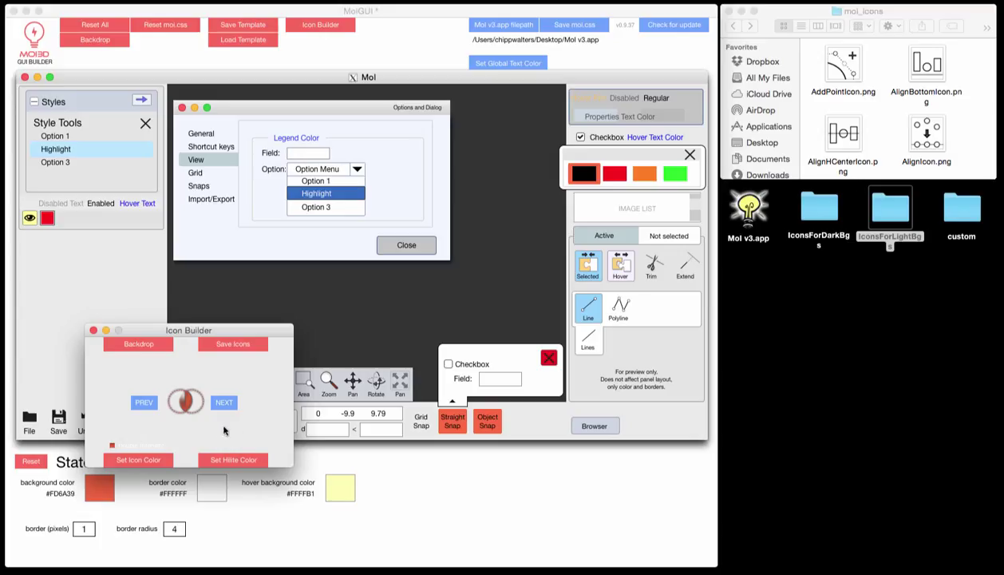
pyautogui.click(230, 461)
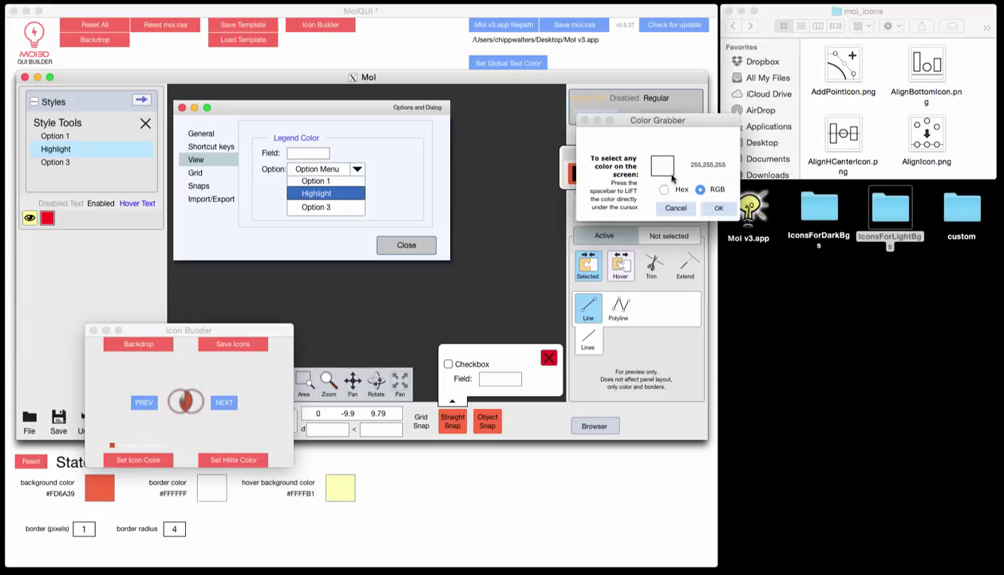
pyautogui.click(717, 207)
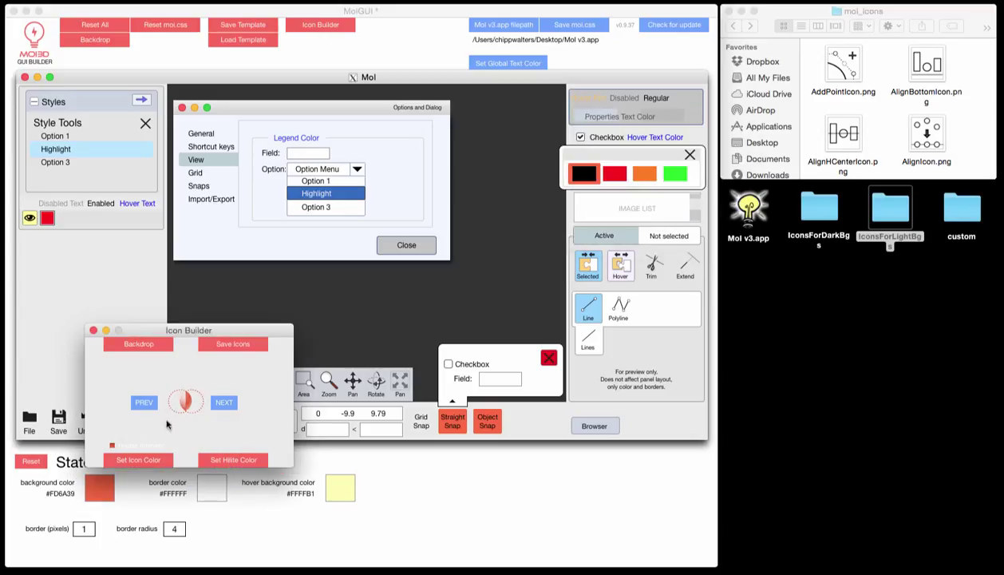
pyautogui.click(223, 403)
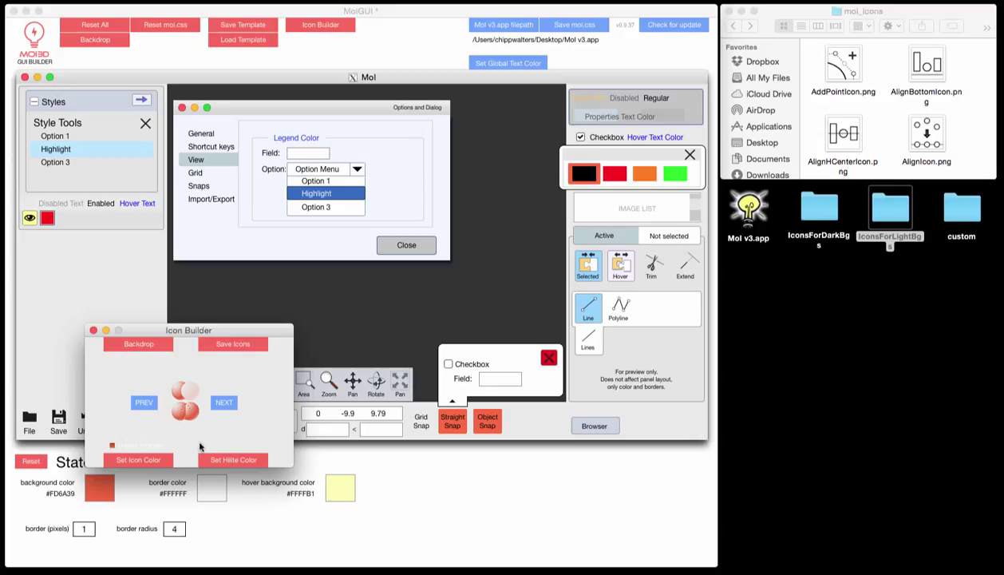
# Create a new folder named icons on the desktop and place it below the custom folder
pyautogui.rightClick(808, 285)
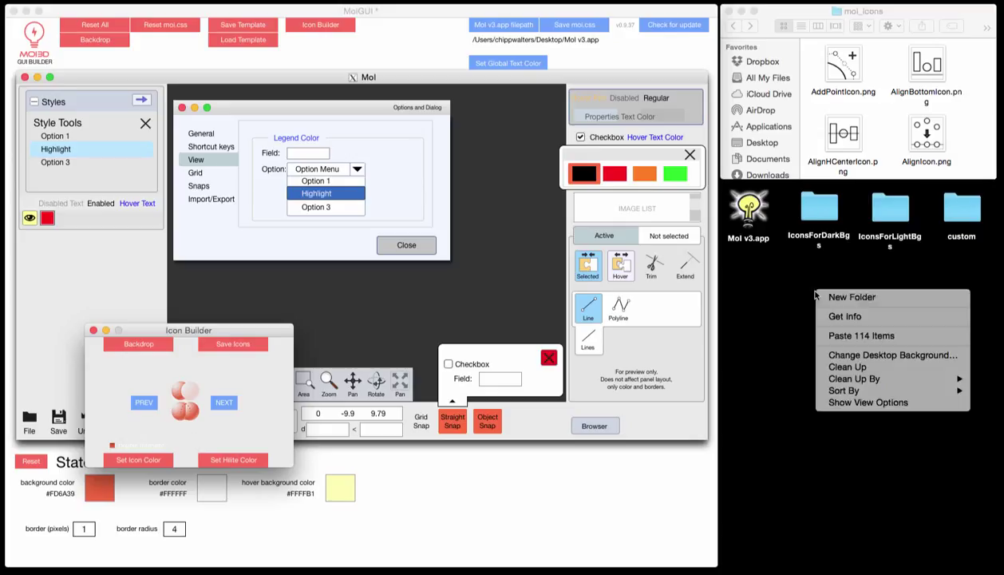
pyautogui.click(818, 292)
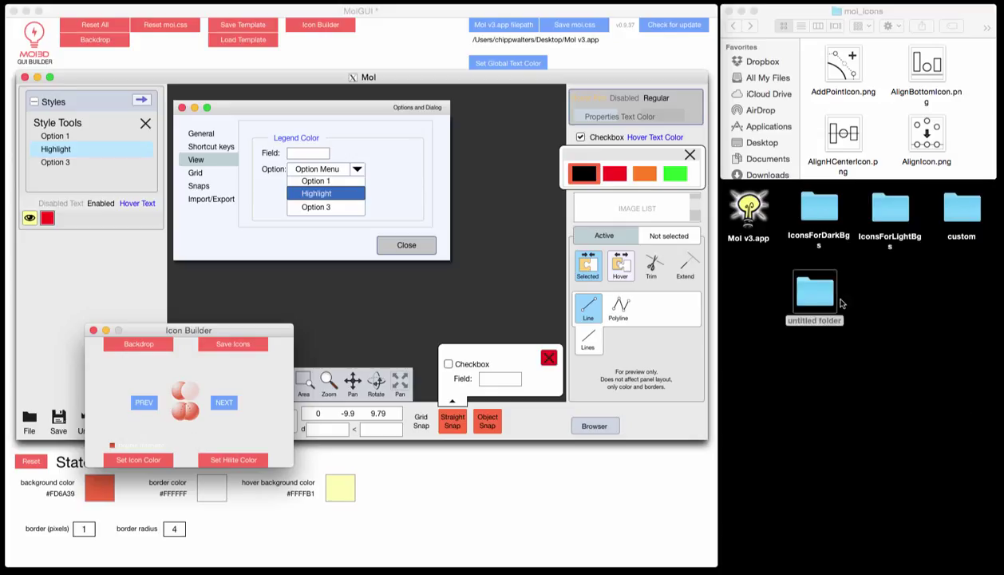
pyautogui.click(806, 321)
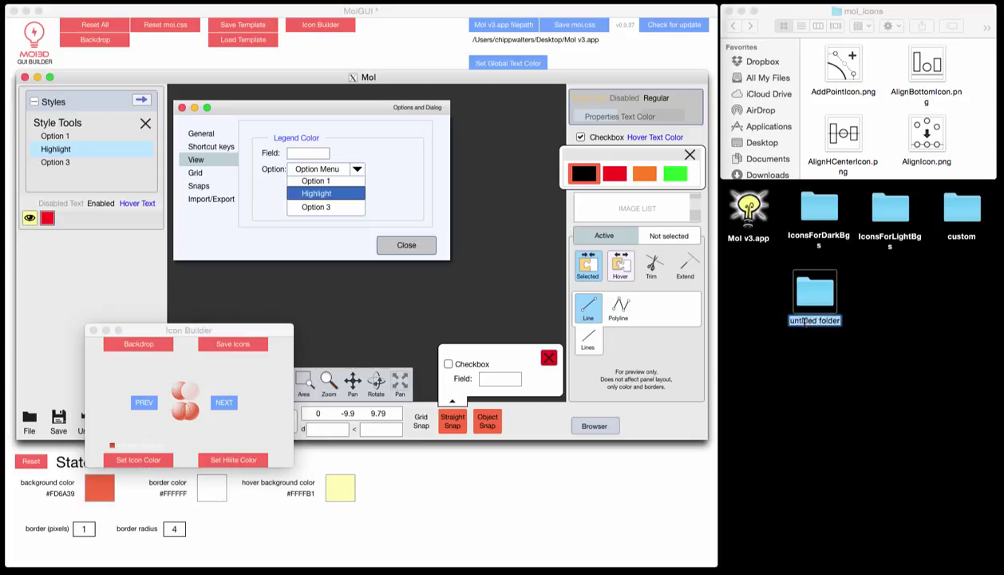
pyautogui.write('icons')
pyautogui.press('Return')
pyautogui.moveTo(822, 307); pyautogui.dragTo(967, 291)
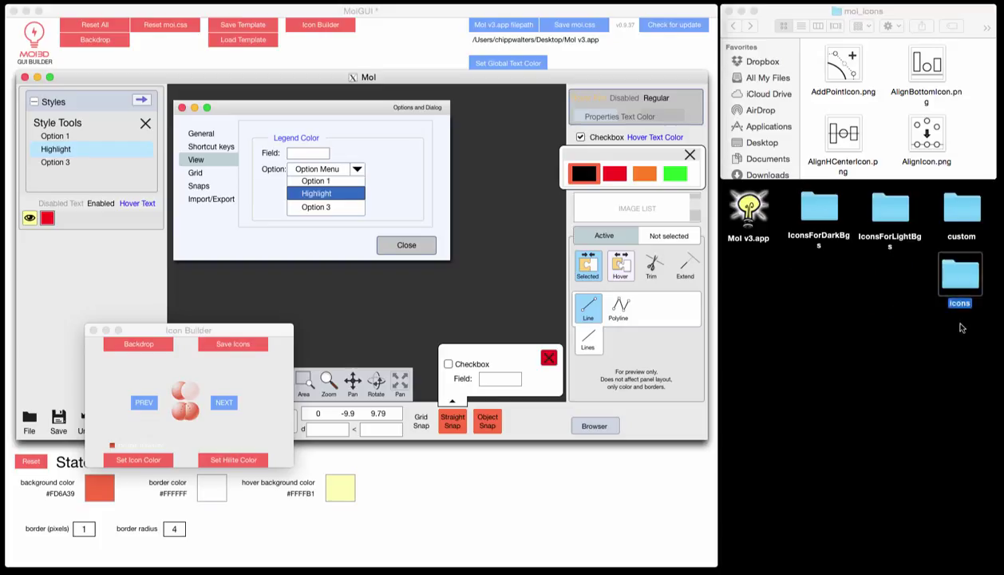
pyautogui.click(961, 325)
# Save the recolored icon files into the desktop's icons folder, check them there, and close the Icon Builder
pyautogui.click(248, 345)
pyautogui.click(591, 302)
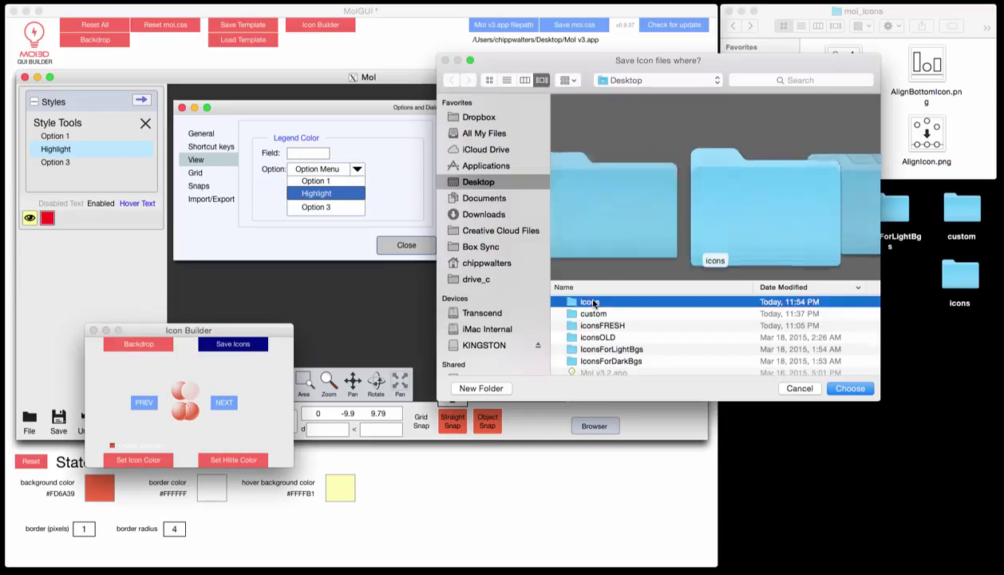
pyautogui.press('Return')
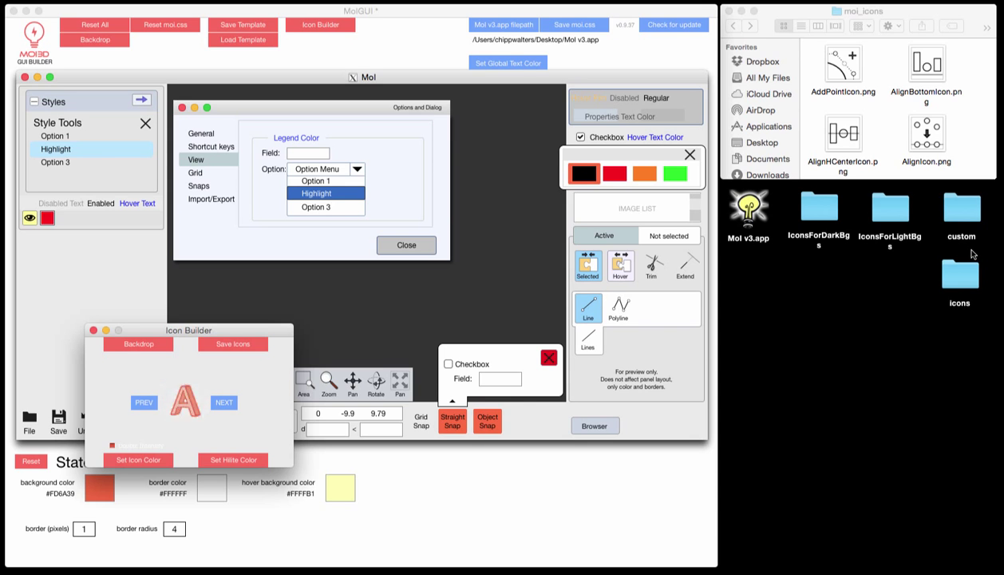
pyautogui.doubleClick(960, 272)
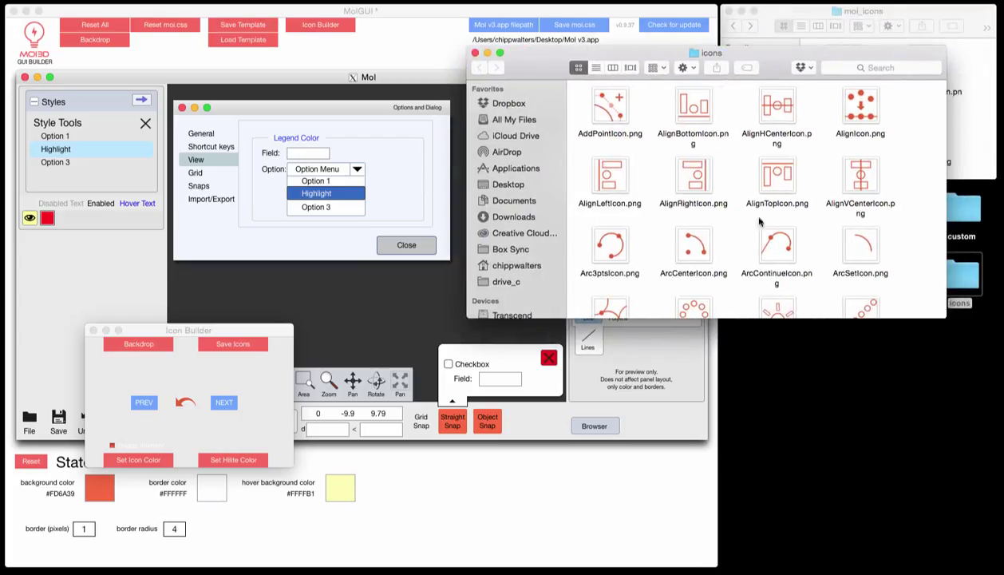
pyautogui.click(475, 53)
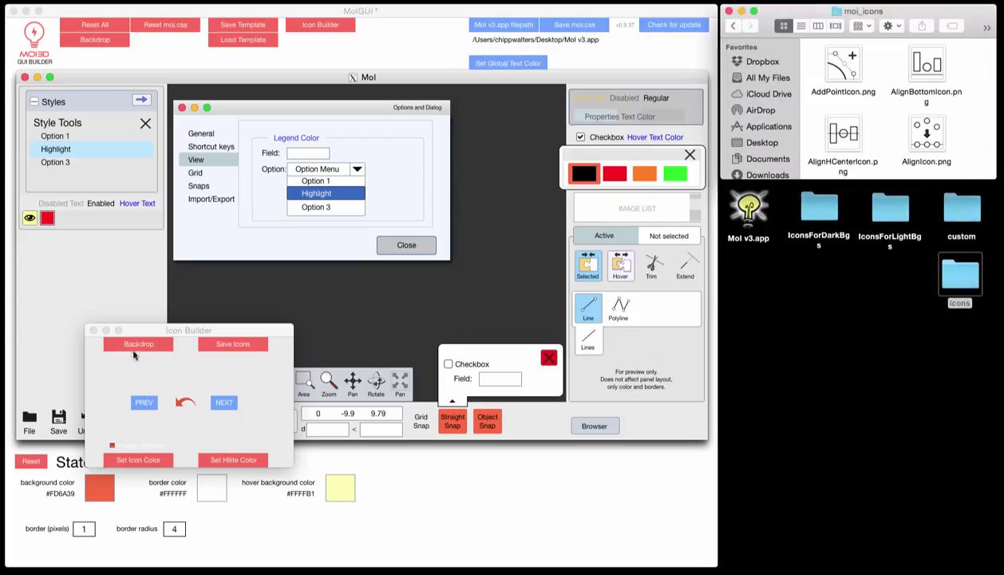
pyautogui.click(93, 330)
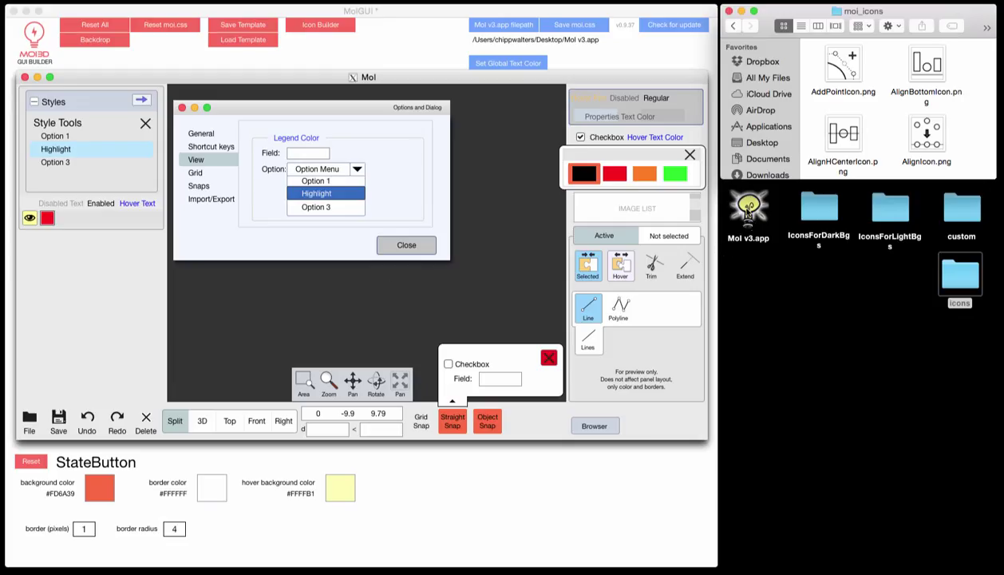
# Show the package contents of MoI v3.app and go through drive_c and moi into the ui folder
pyautogui.rightClick(750, 209)
pyautogui.click(809, 226)
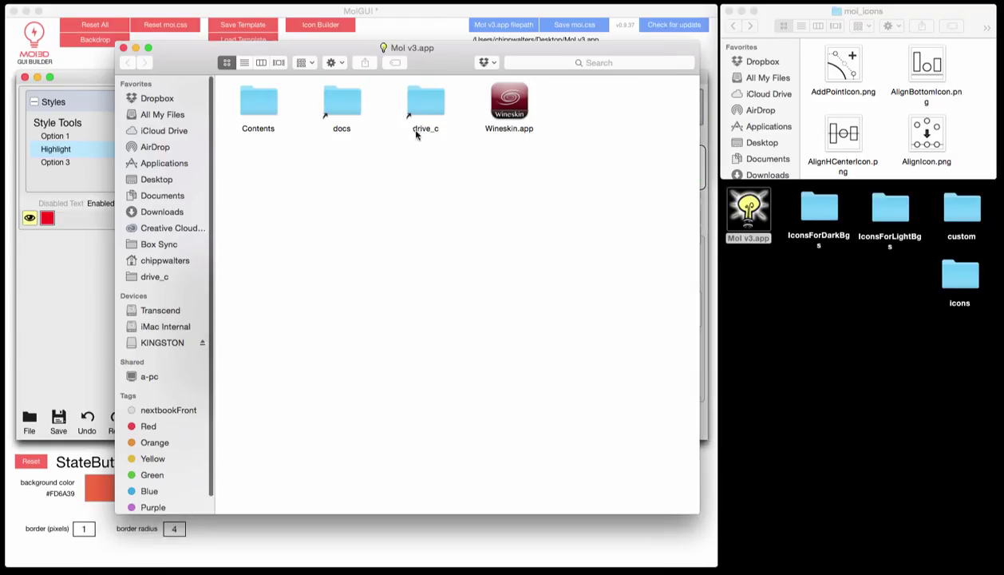
pyautogui.doubleClick(431, 104)
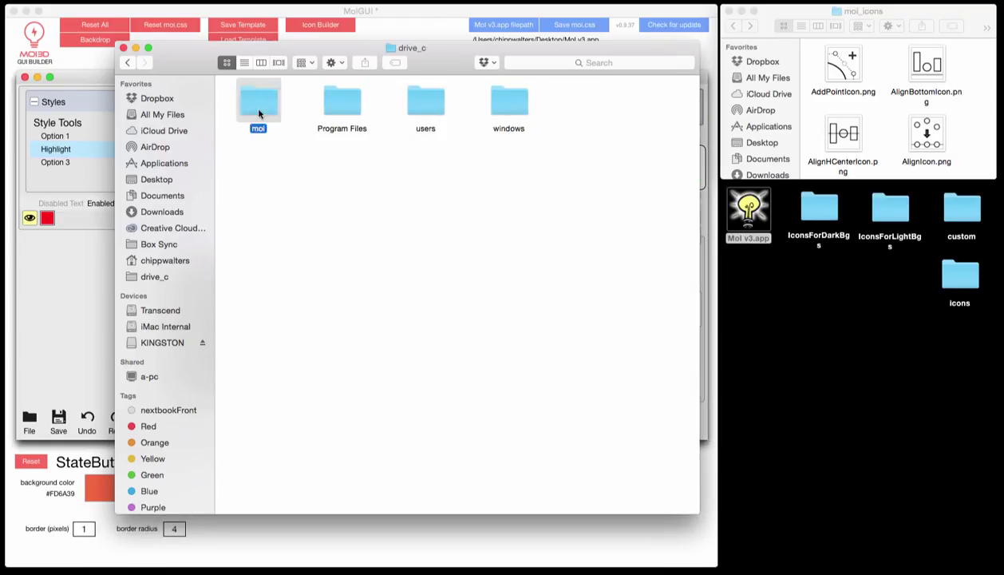
pyautogui.doubleClick(256, 107)
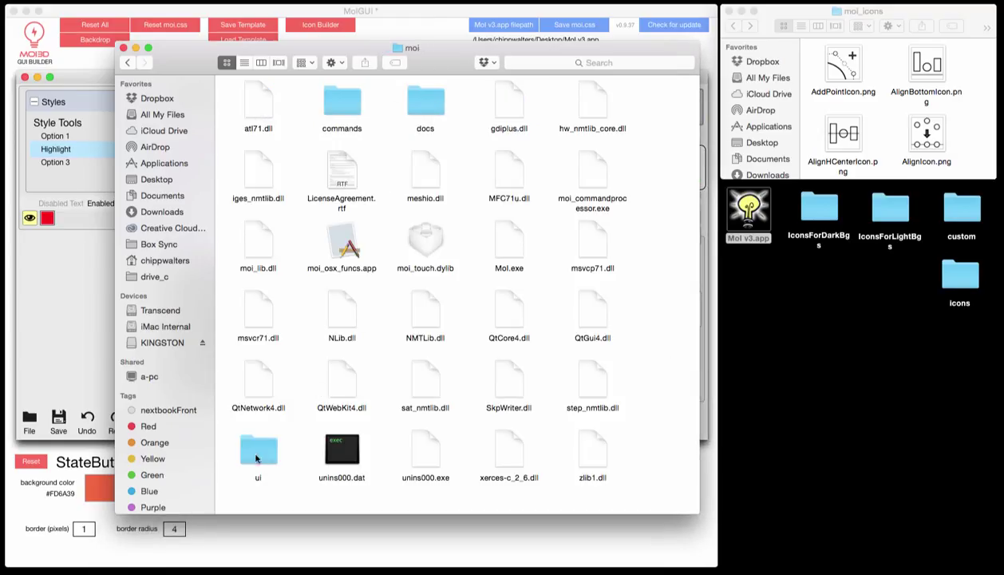
pyautogui.doubleClick(257, 454)
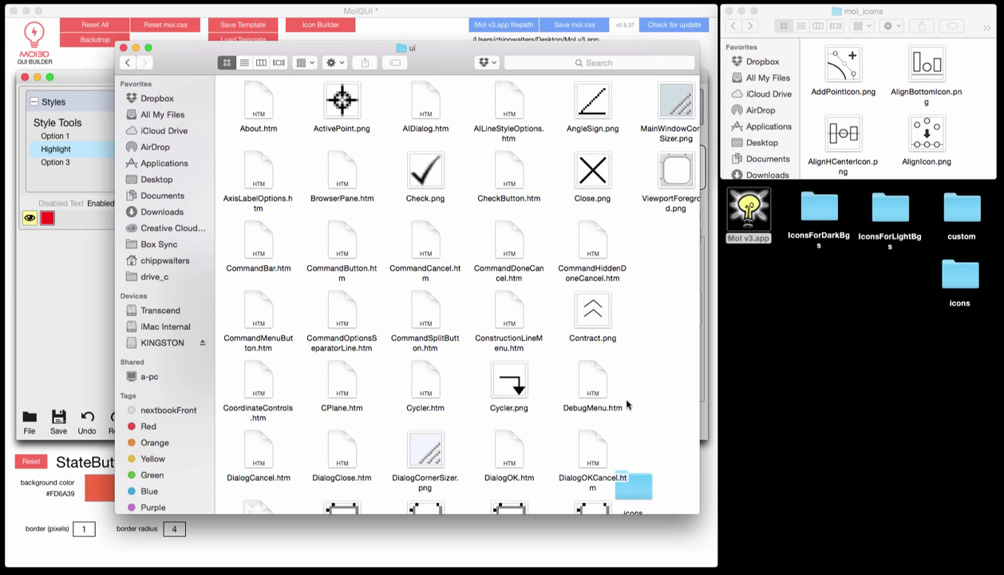
# Move the desktop's icons folder into the ui folder, replacing the existing icons folder there
pyautogui.scroll(-5, 627, 405)
pyautogui.scroll(5, 627, 405)
pyautogui.moveTo(627, 405); pyautogui.dragTo(664, 451)
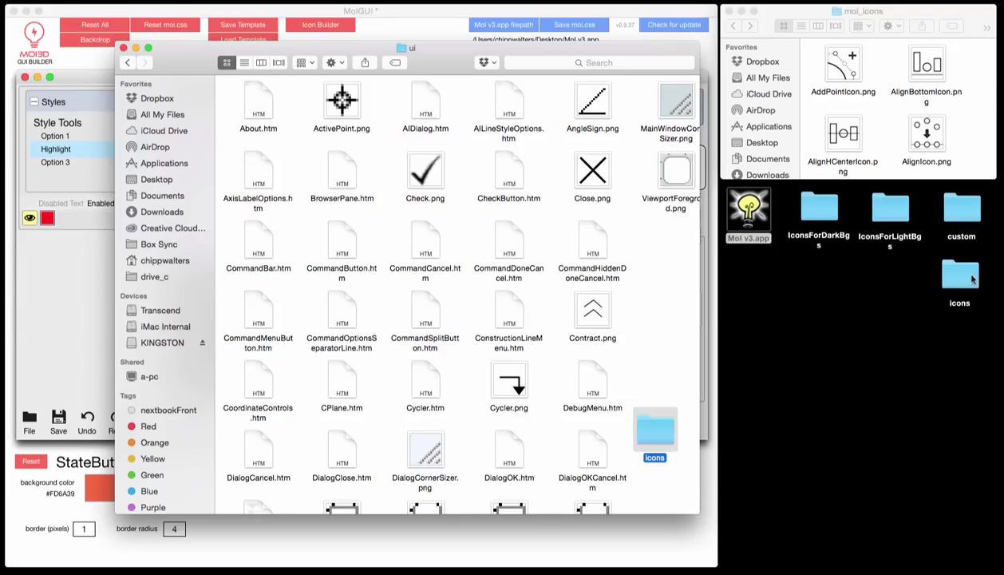
pyautogui.moveTo(958, 278); pyautogui.dragTo(648, 321)
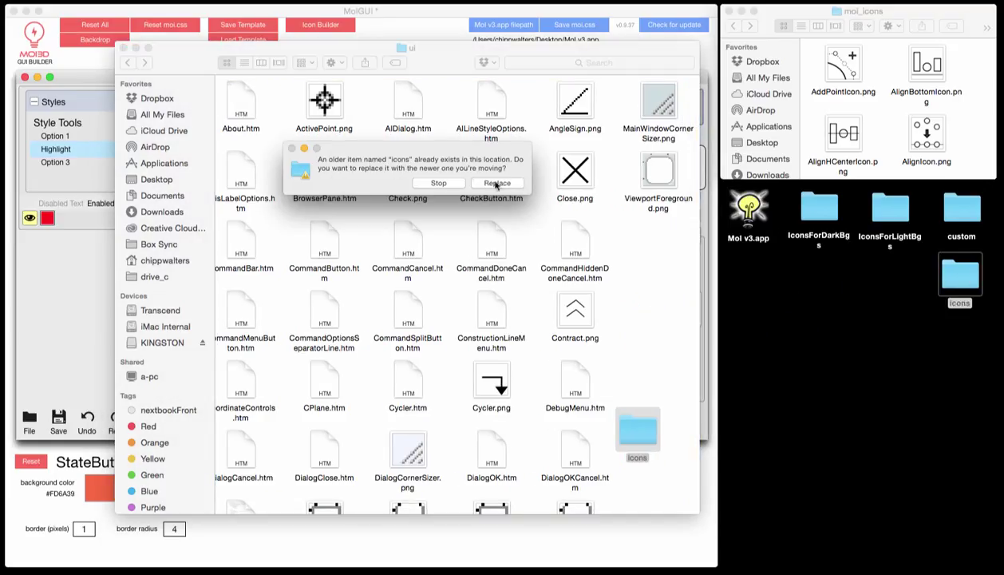
pyautogui.click(496, 184)
# Look inside the replaced icons folder, return to the ui folder, and close its window
pyautogui.doubleClick(643, 326)
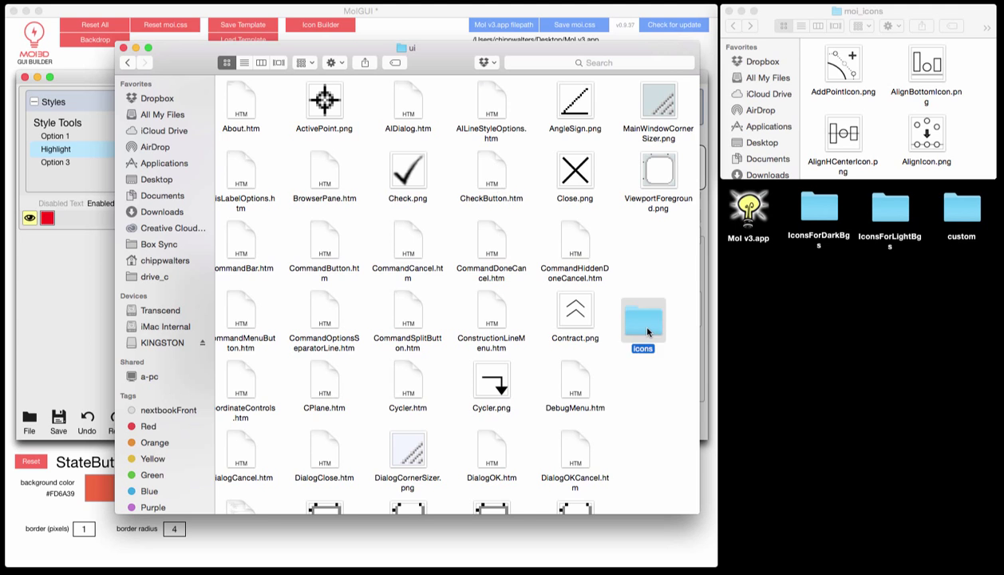
pyautogui.click(127, 62)
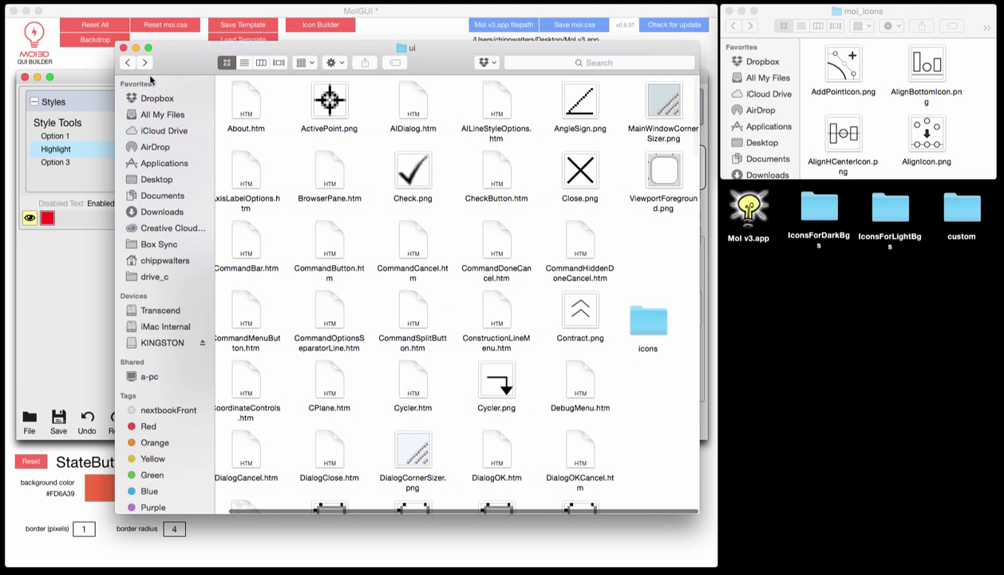
pyautogui.click(122, 49)
# Launch MoI v3.app to check the recolored icons in its interface, and close it
pyautogui.click(748, 207)
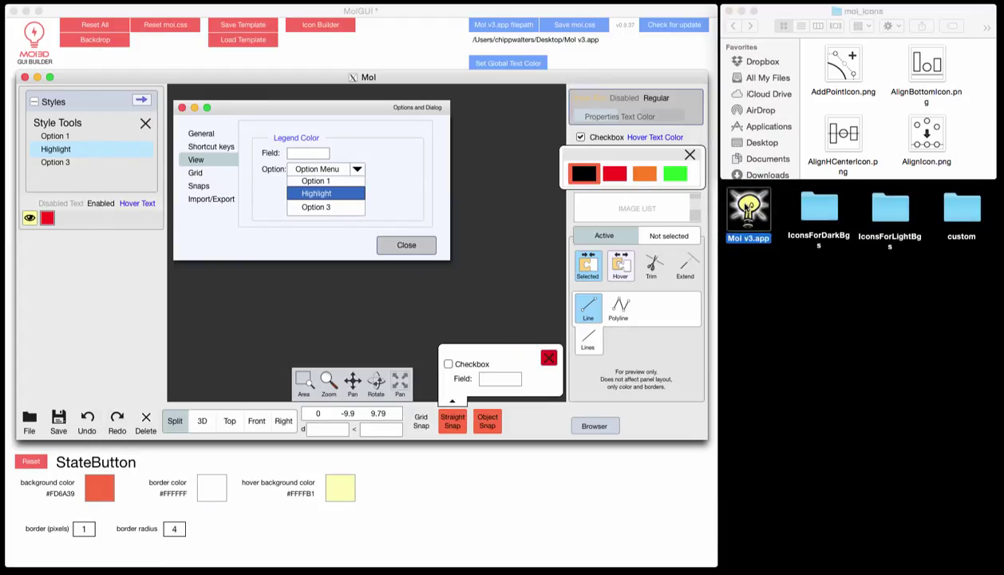
pyautogui.doubleClick(748, 208)
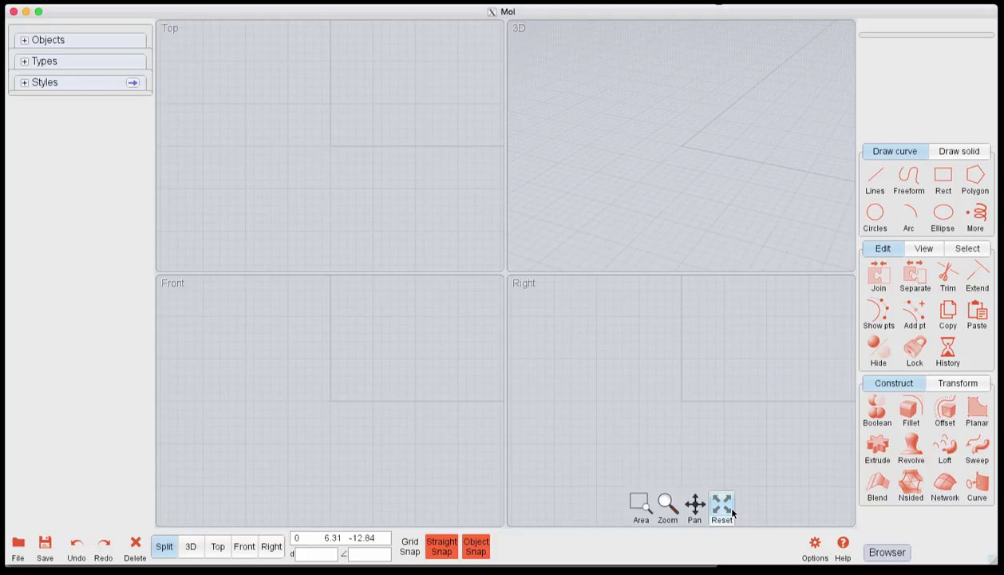
pyautogui.click(14, 13)
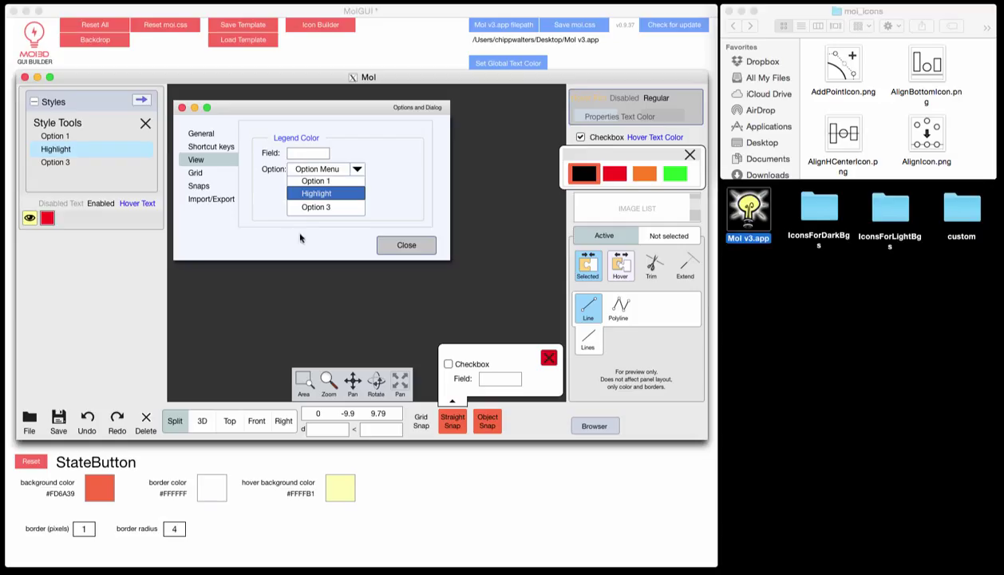
# Load the darkInterface.txt template from the MoIGUIdownloads folder into MoIGUI and save moi.css
pyautogui.click(231, 40)
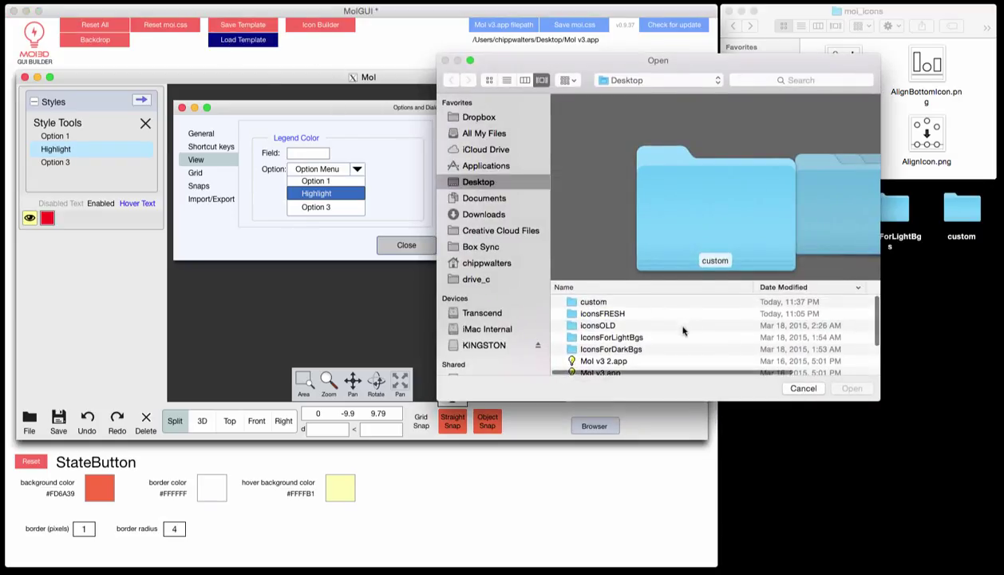
pyautogui.click(643, 81)
pyautogui.click(629, 163)
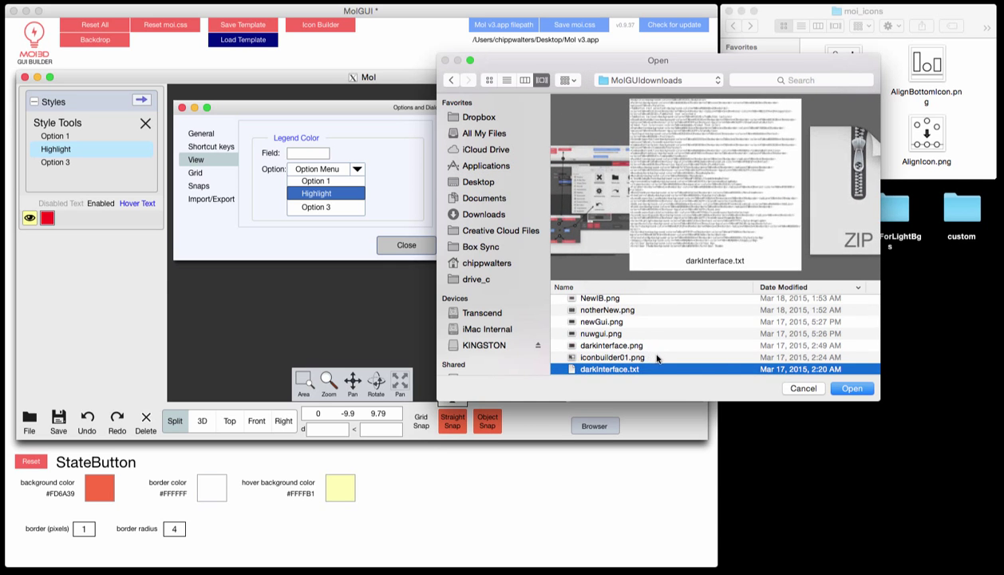
pyautogui.click(847, 388)
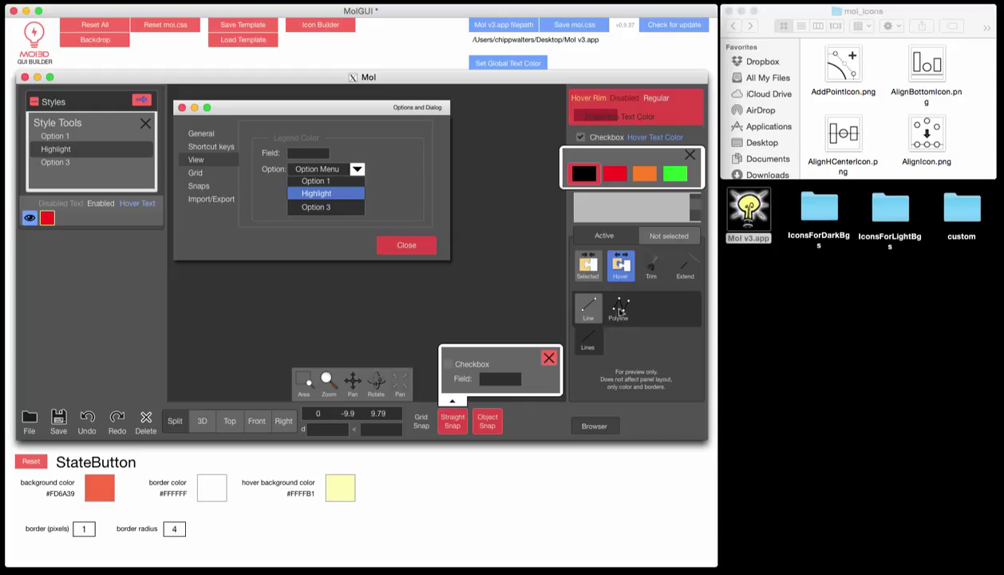
pyautogui.click(574, 28)
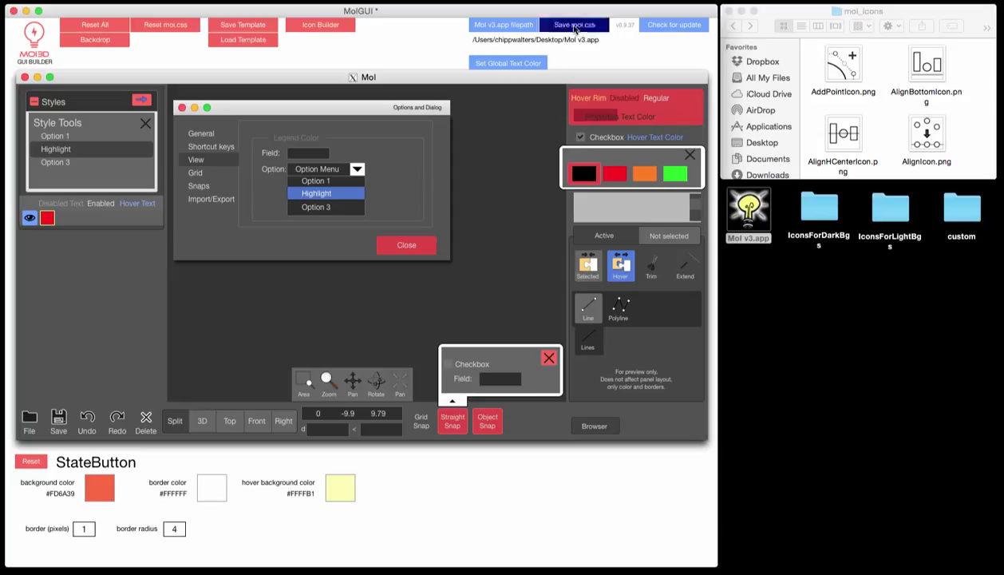
# Launch MoI v3.app and set the view background color to a gray of 75% brightness in the options
pyautogui.click(749, 209)
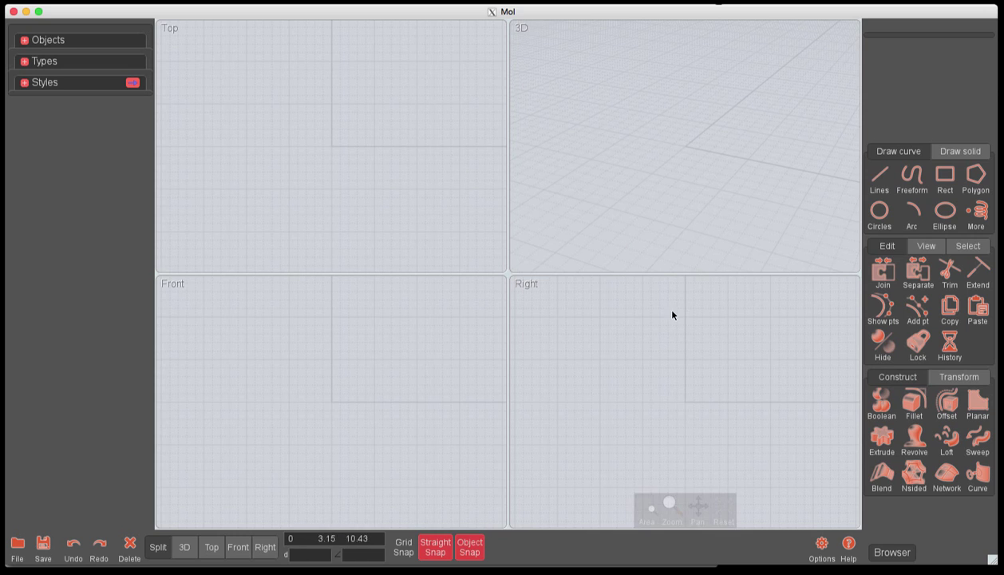
pyautogui.click(822, 548)
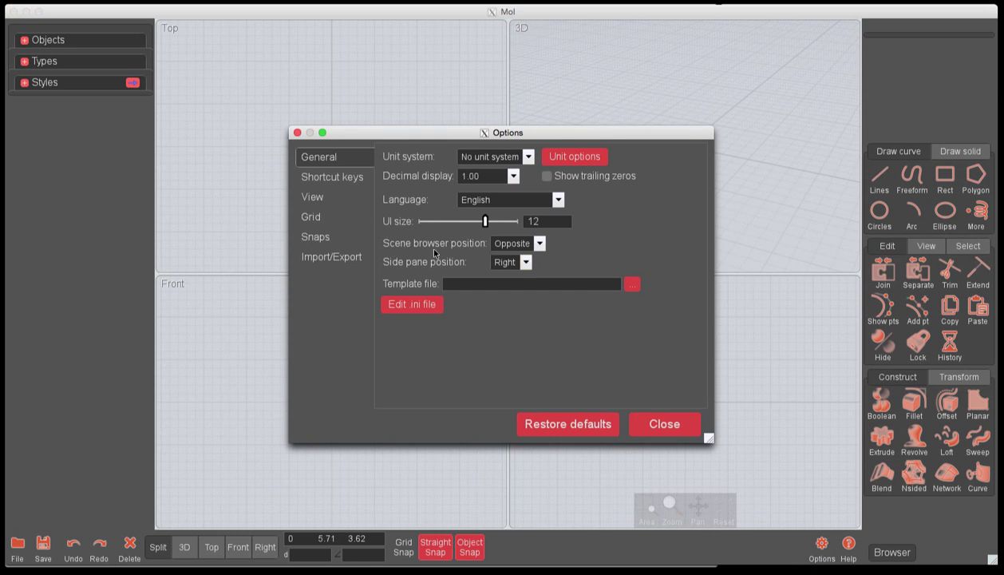
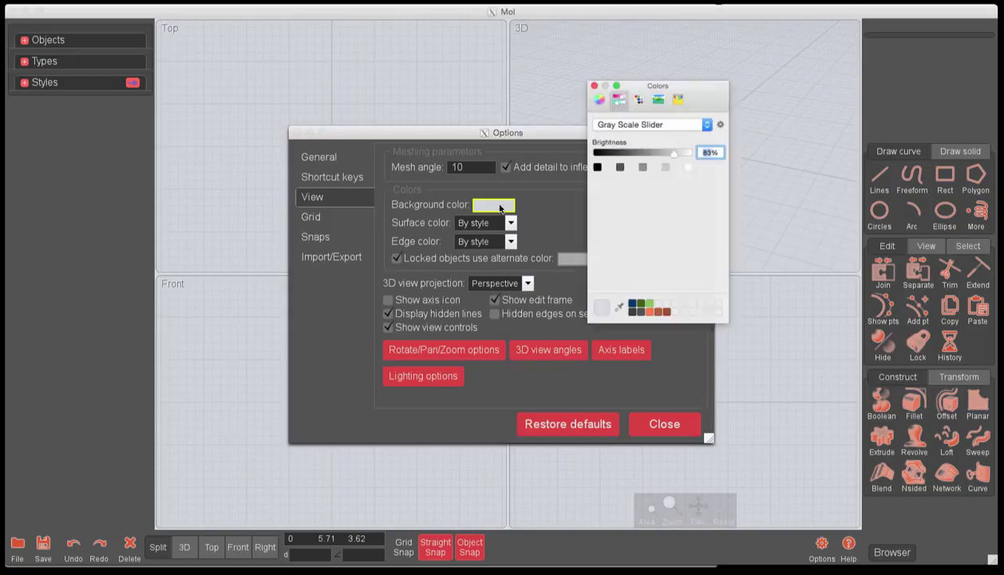
pyautogui.click(664, 166)
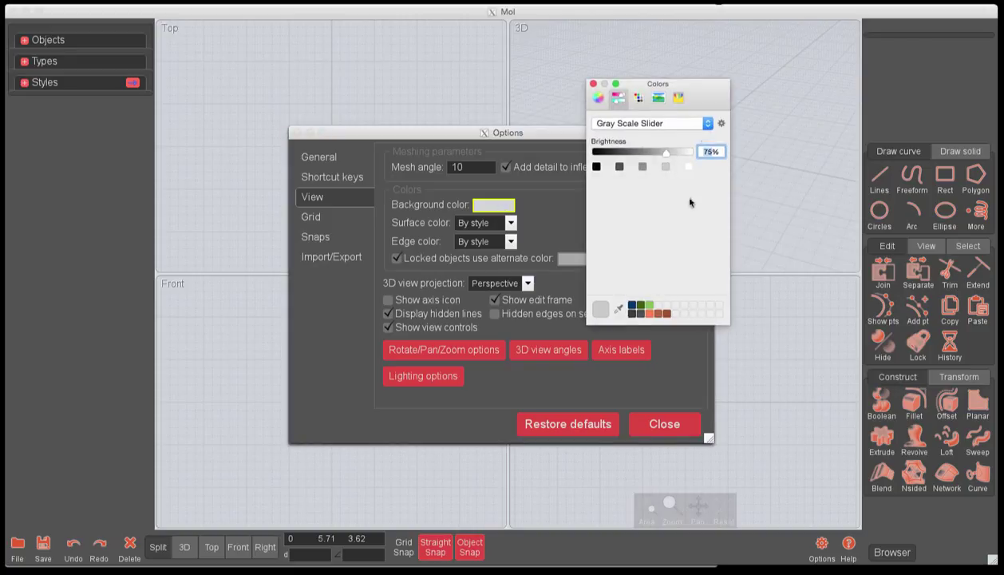
pyautogui.click(592, 84)
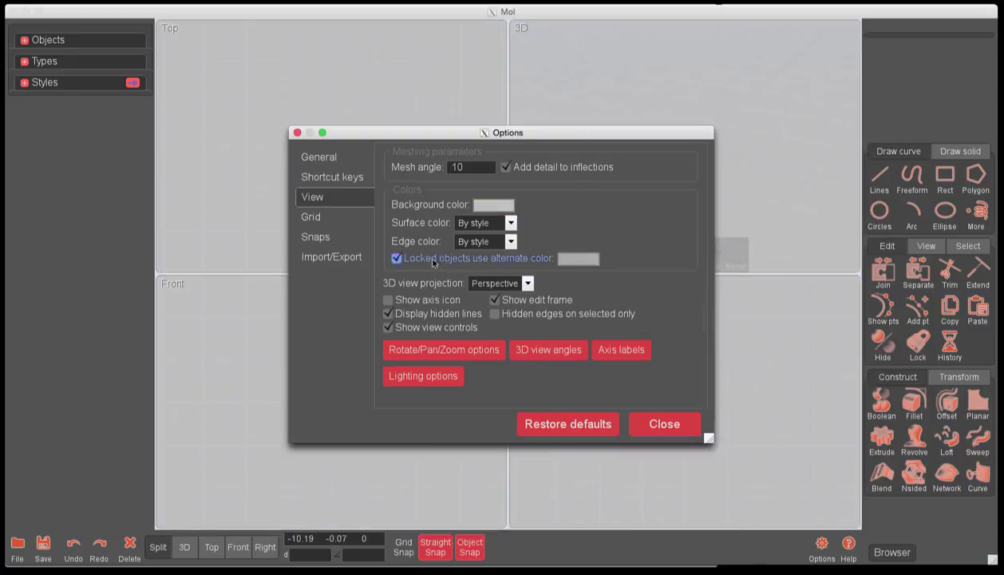
# Set the grid's X axis color to a neutral medium gray
pyautogui.click(318, 220)
pyautogui.click(512, 247)
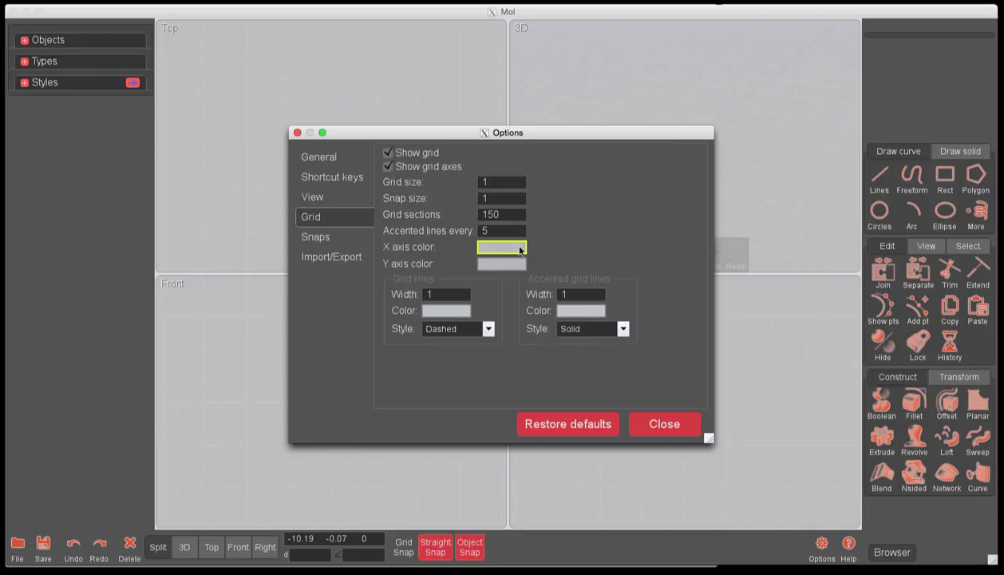
pyautogui.click(663, 152)
pyautogui.click(643, 166)
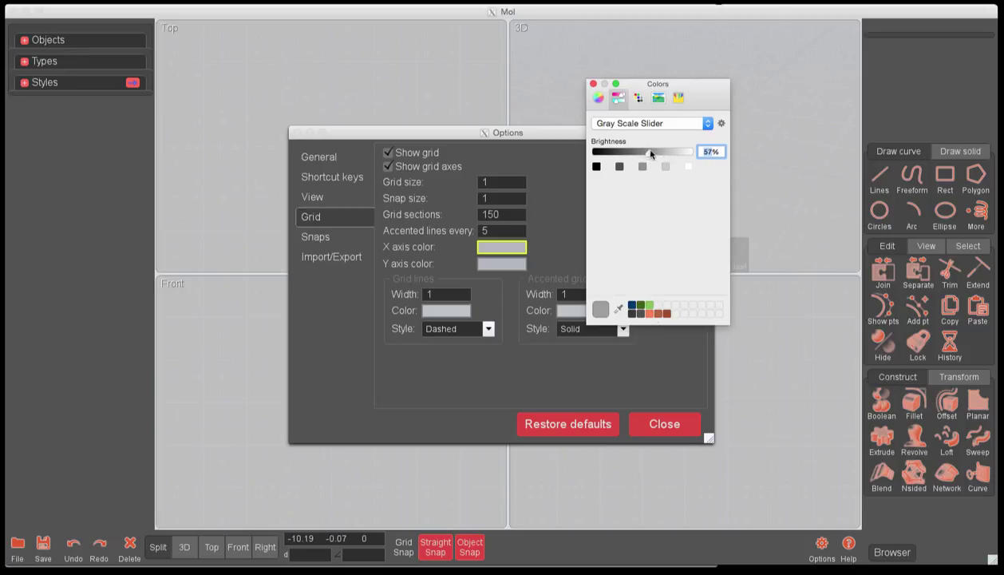
pyautogui.moveTo(654, 152); pyautogui.dragTo(651, 153)
pyautogui.click(593, 83)
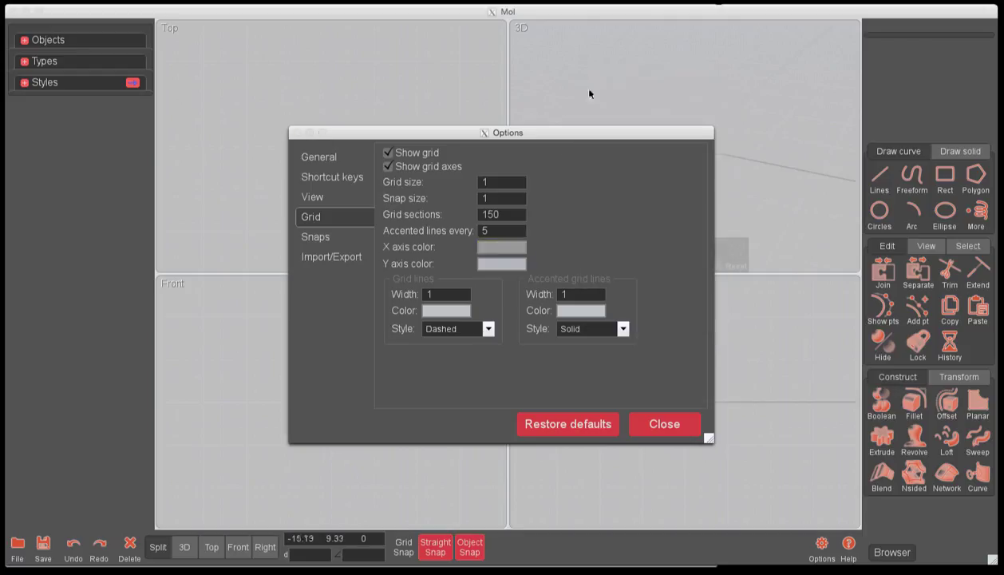
# Set the grid's Y axis color to a gray of 60% brightness
pyautogui.click(500, 264)
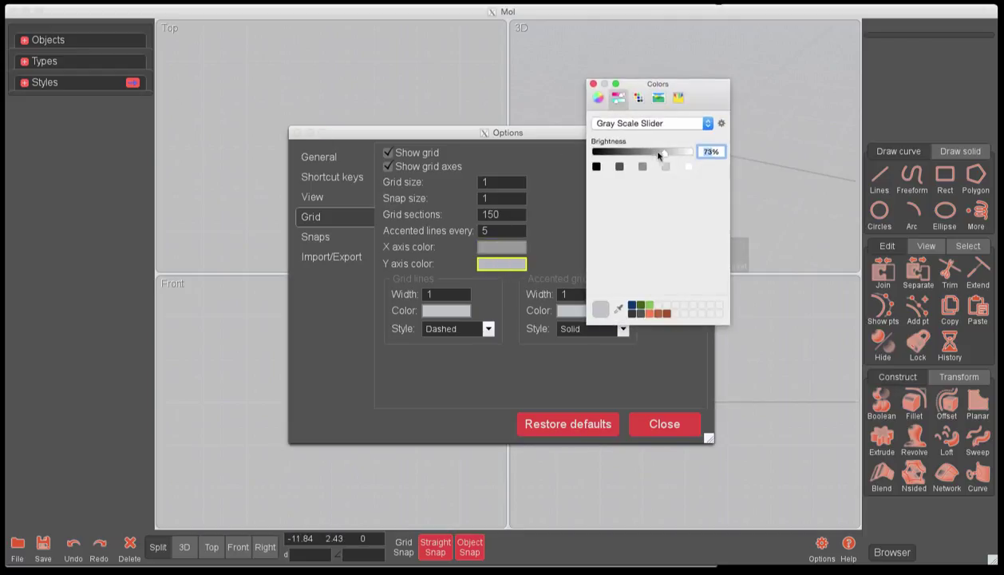
pyautogui.doubleClick(713, 152)
pyautogui.write('60')
pyautogui.click(593, 84)
pyautogui.click(510, 266)
pyautogui.write('60')
pyautogui.press('Return')
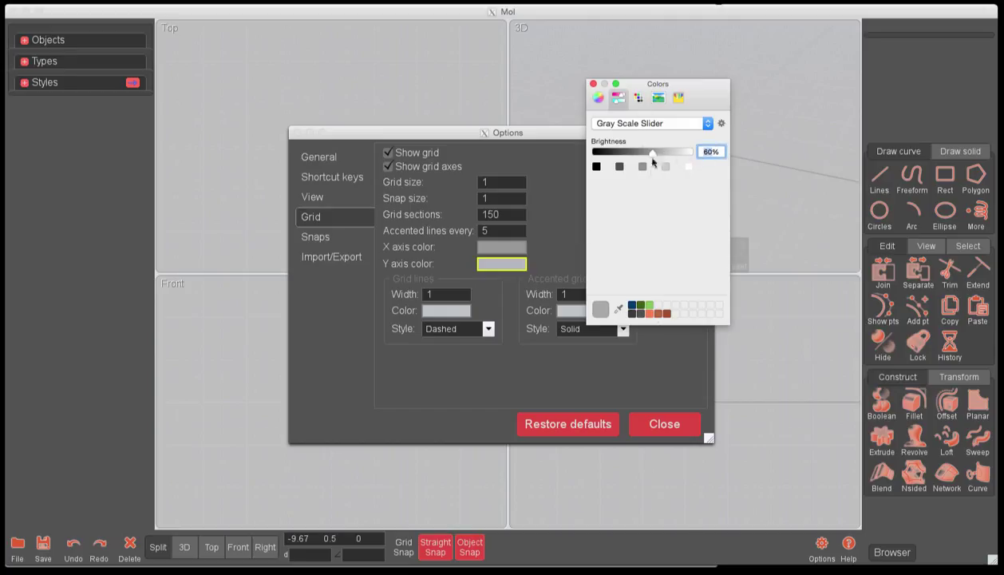
pyautogui.click(594, 84)
# Set the regular grid lines to a slightly darker neutral gray
pyautogui.click(447, 311)
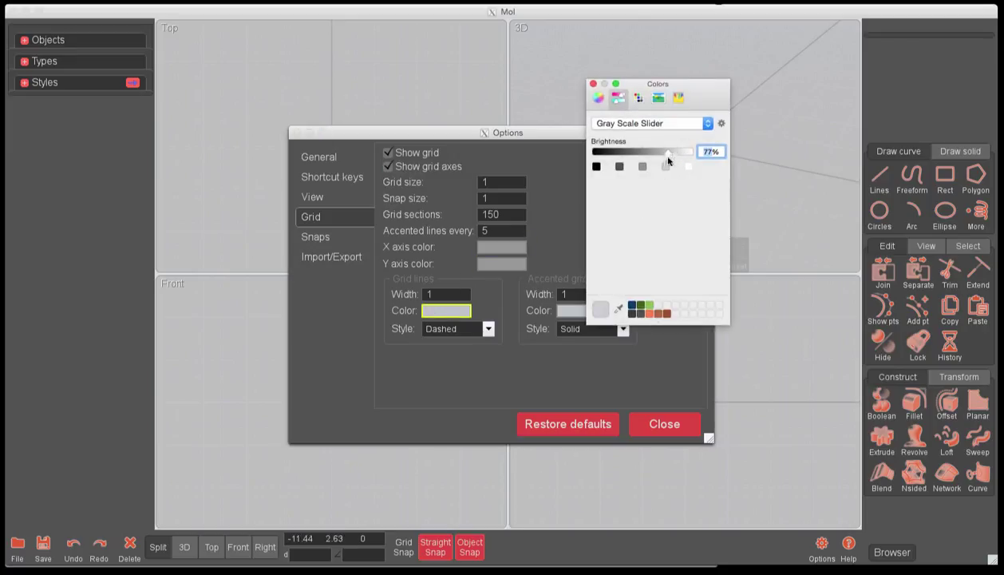
pyautogui.click(665, 153)
pyautogui.moveTo(665, 157); pyautogui.dragTo(661, 157)
pyautogui.click(593, 83)
# Set the accented grid lines to a darker neutral gray, then close the options and MoI
pyautogui.click(577, 311)
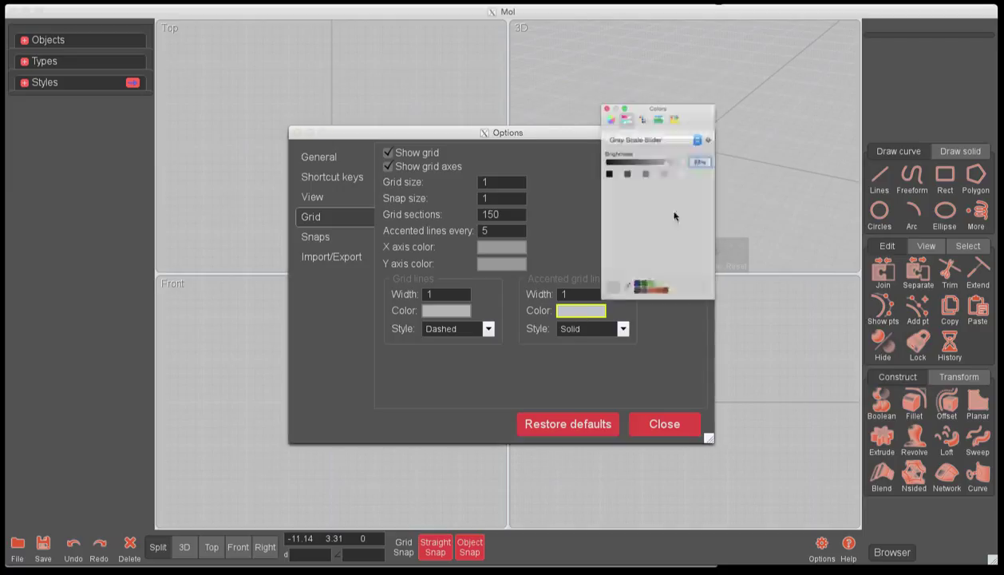
pyautogui.moveTo(669, 84); pyautogui.dragTo(733, 104)
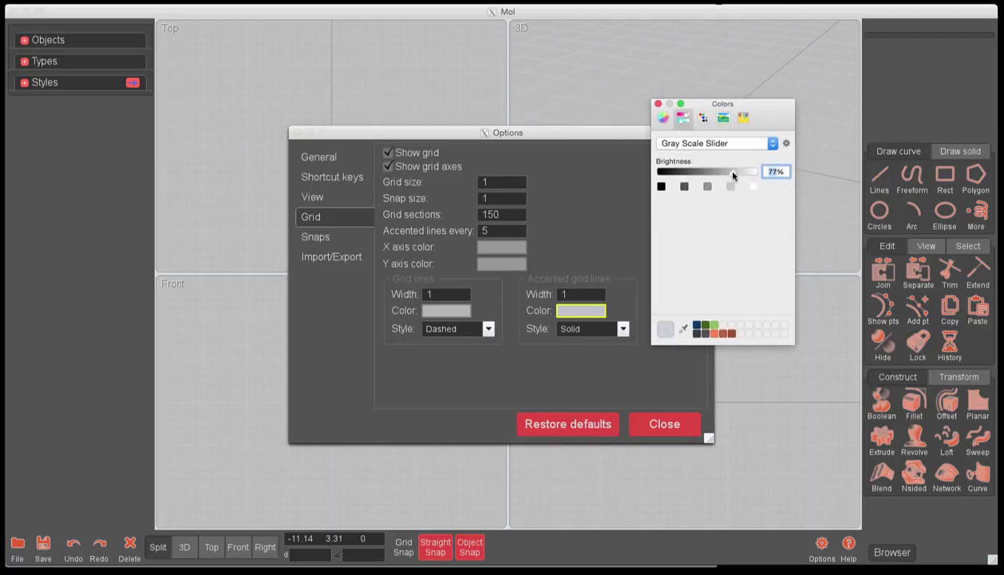
pyautogui.moveTo(733, 174); pyautogui.dragTo(725, 173)
pyautogui.click(658, 104)
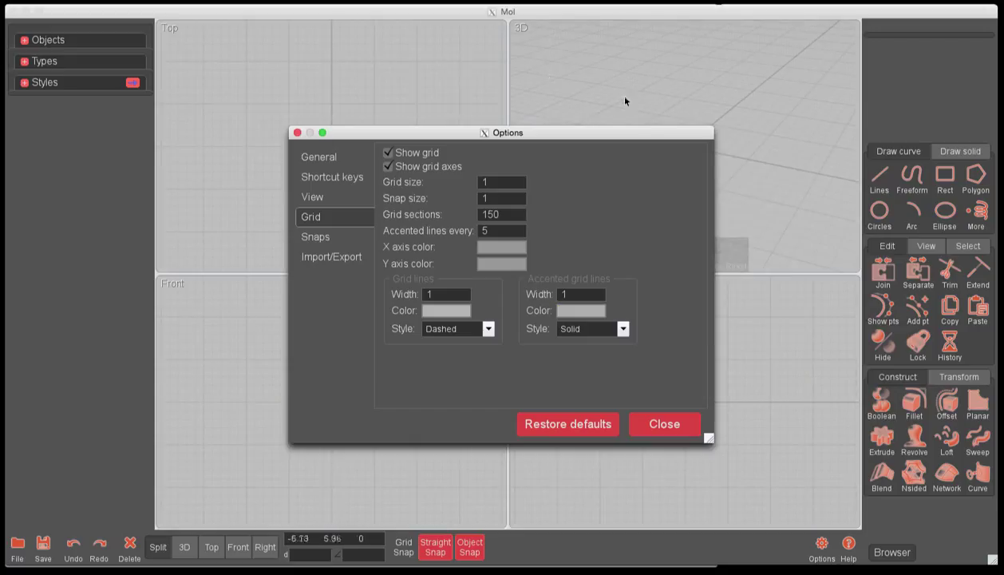
pyautogui.click(296, 133)
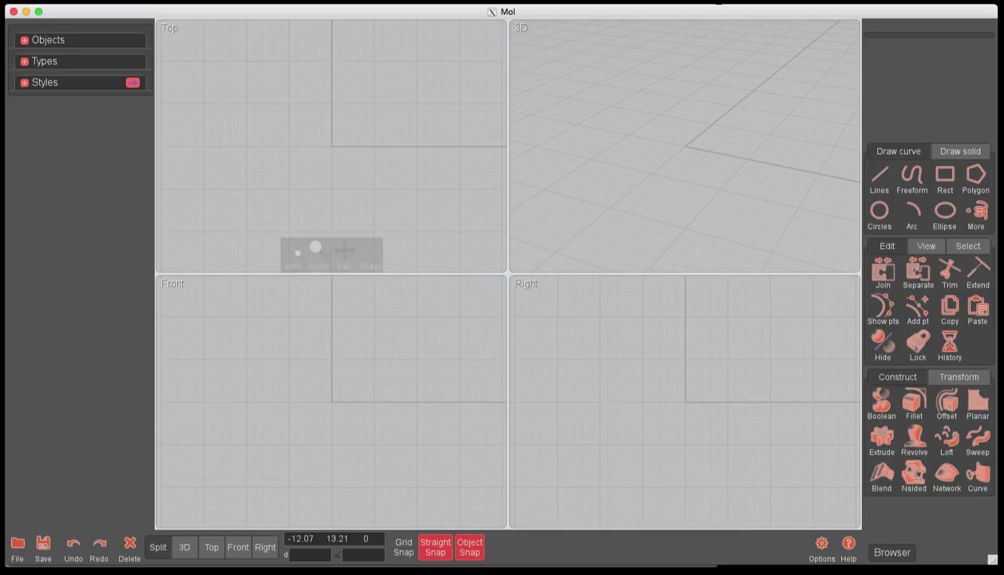
pyautogui.click(12, 14)
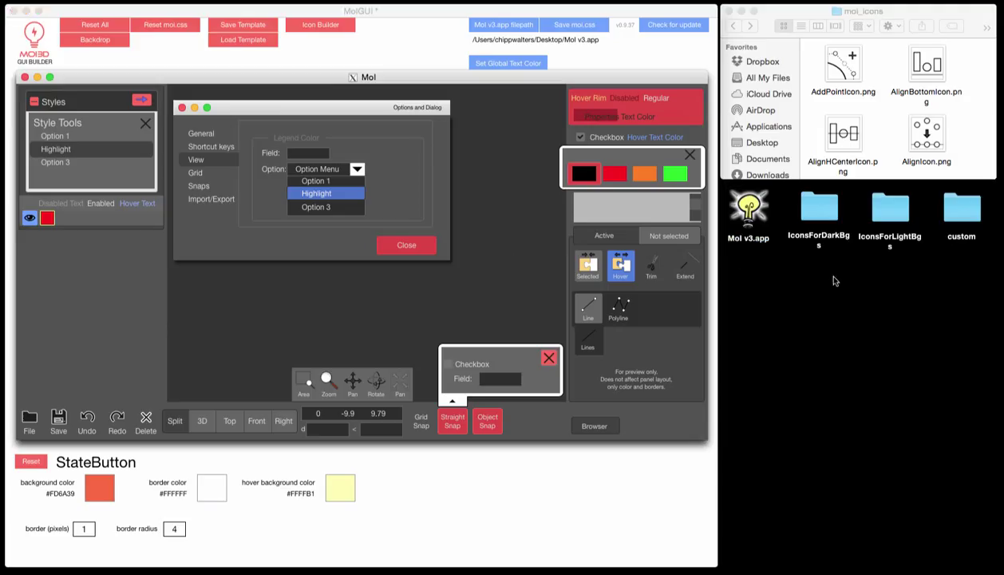
# Open the desktop's custom folder, fit its window below the desktop icons, and select MainWindowCornerSizer.png and ViewportForeground.png
pyautogui.doubleClick(962, 209)
pyautogui.moveTo(182, 348); pyautogui.dragTo(903, 277)
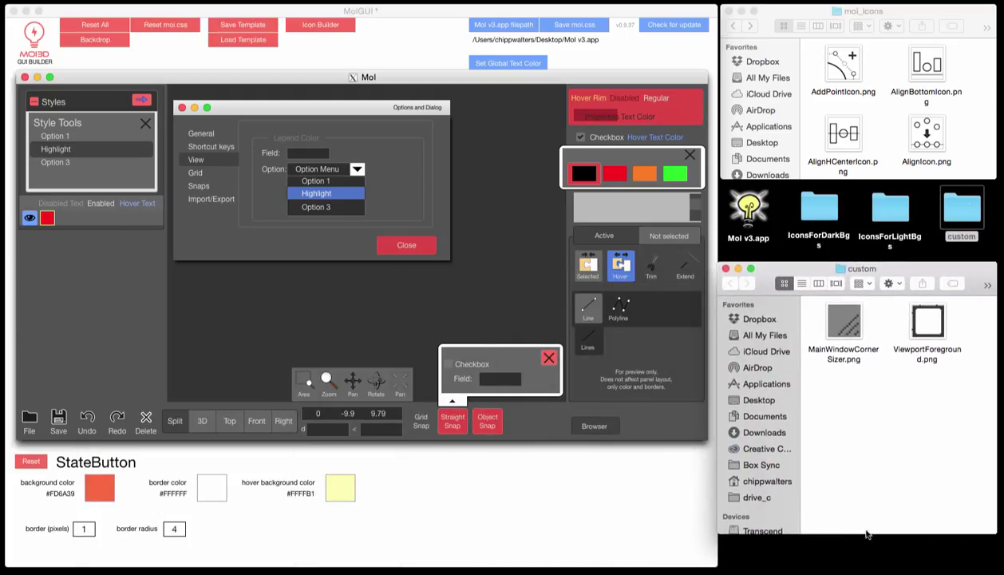
pyautogui.moveTo(868, 535); pyautogui.dragTo(856, 435)
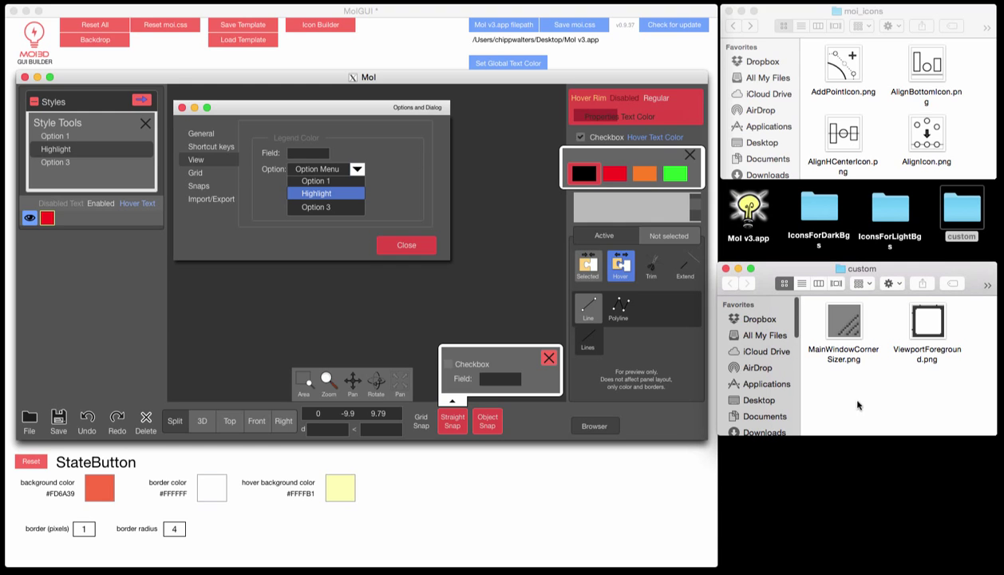
pyautogui.moveTo(846, 354); pyautogui.dragTo(939, 332)
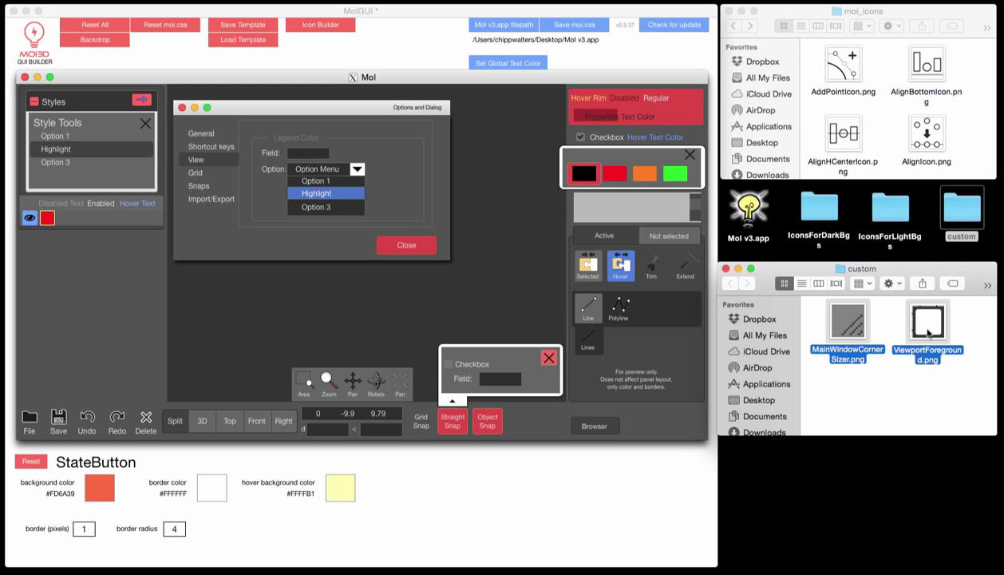
# Show the package contents of MoI v3.app and open the ui folder inside drive_c's moi folder
pyautogui.rightClick(747, 202)
pyautogui.click(751, 222)
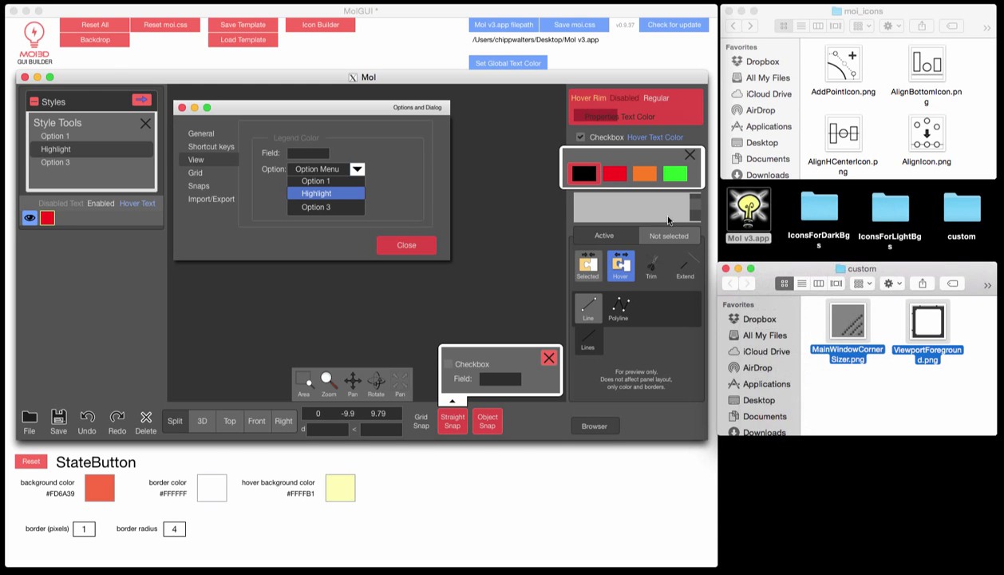
pyautogui.click(425, 103)
pyautogui.doubleClick(426, 104)
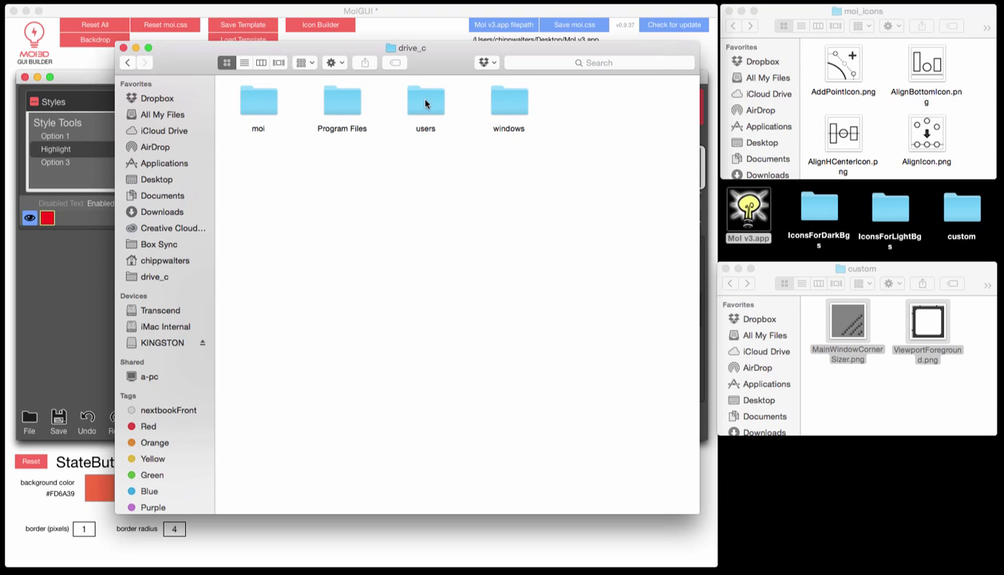
pyautogui.doubleClick(425, 102)
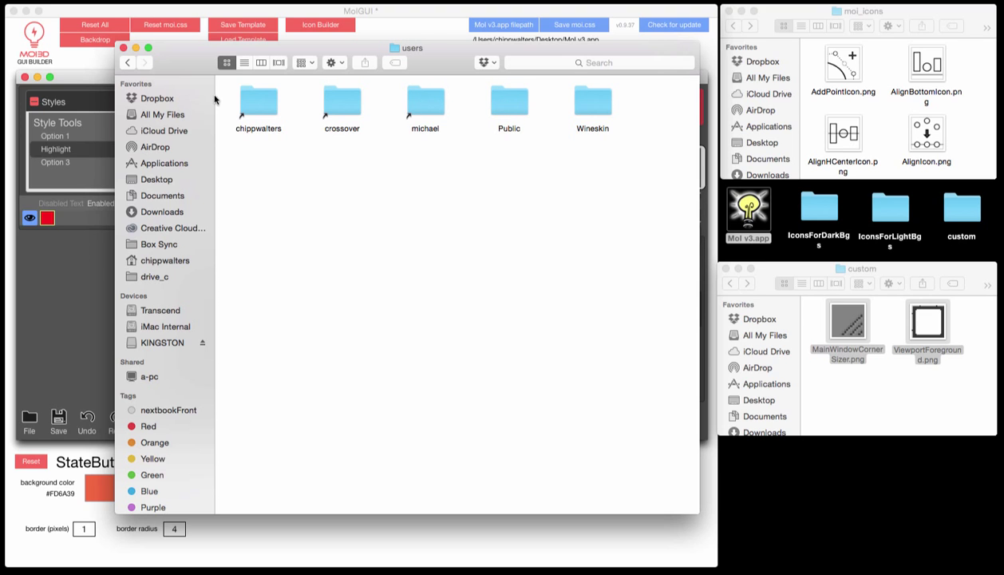
pyautogui.click(129, 62)
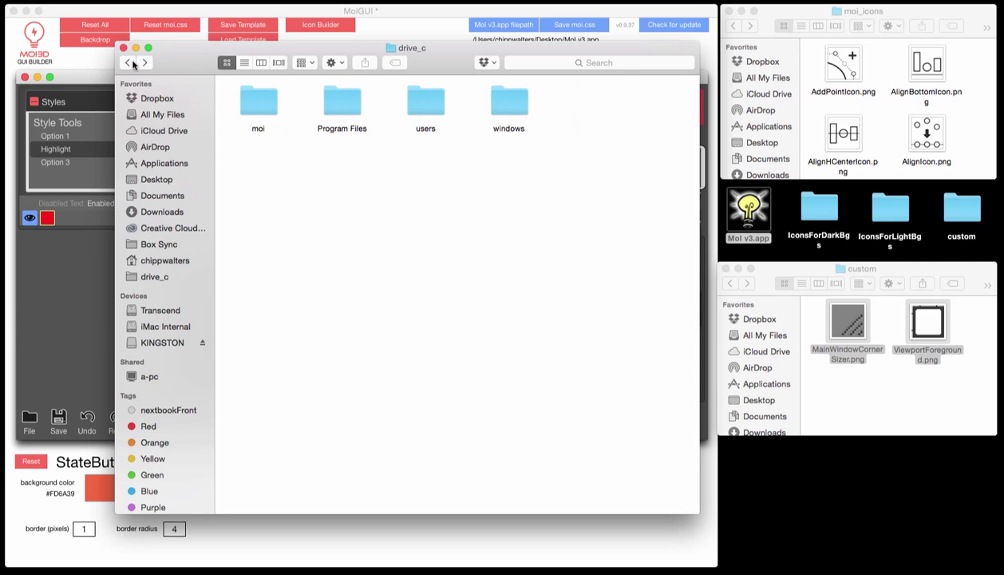
pyautogui.doubleClick(242, 111)
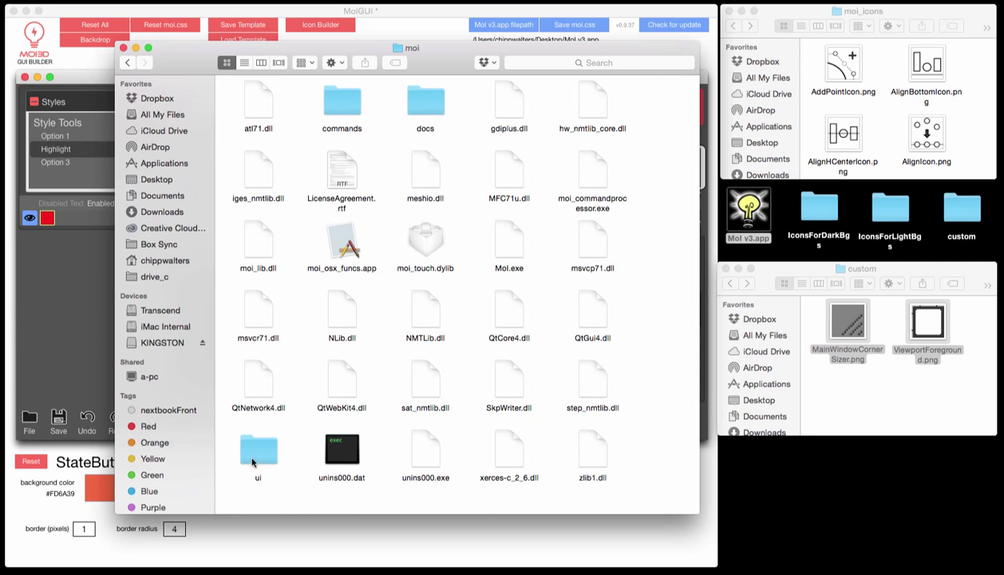
pyautogui.doubleClick(256, 460)
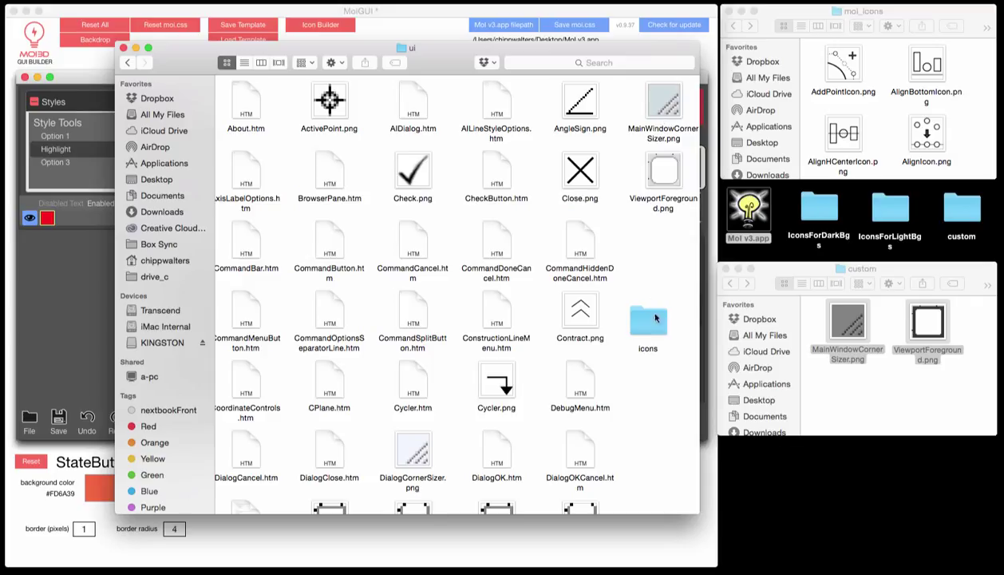
# Put the custom MainWindowCornerSizer.png and ViewportForeground.png into the ui folder, replacing both existing files, and close the folder window
pyautogui.press('super+alt+v')
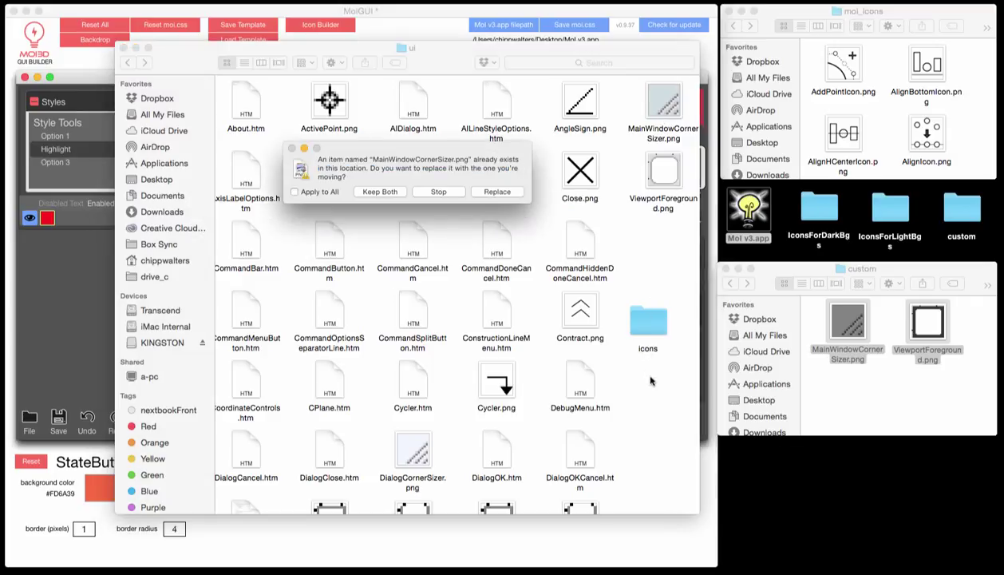
pyautogui.click(507, 194)
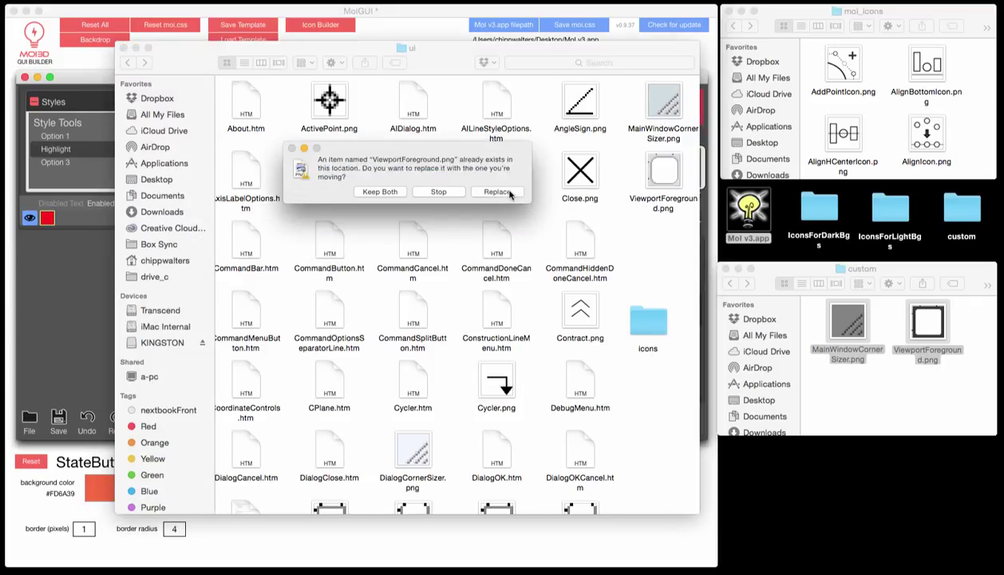
pyautogui.click(508, 194)
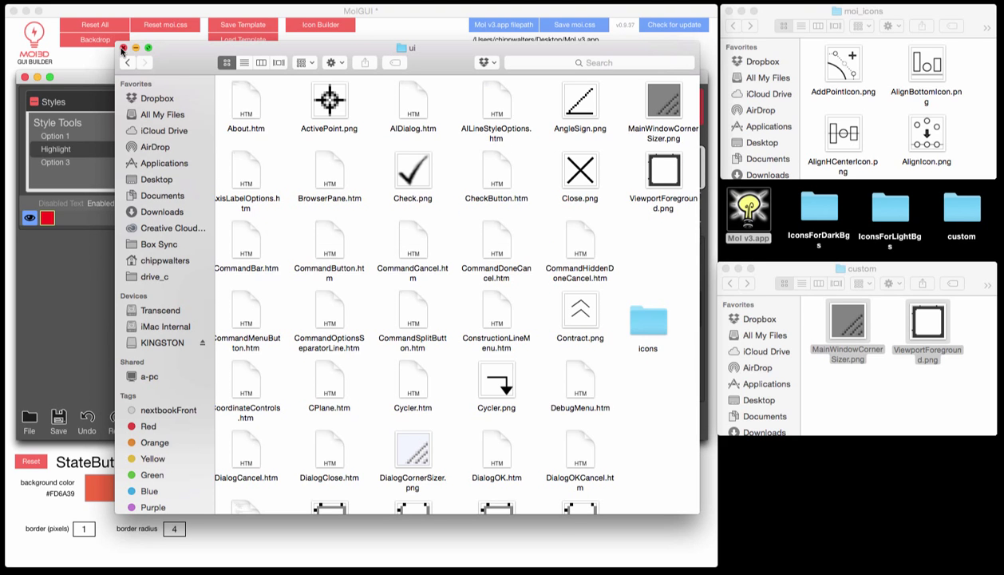
pyautogui.click(122, 49)
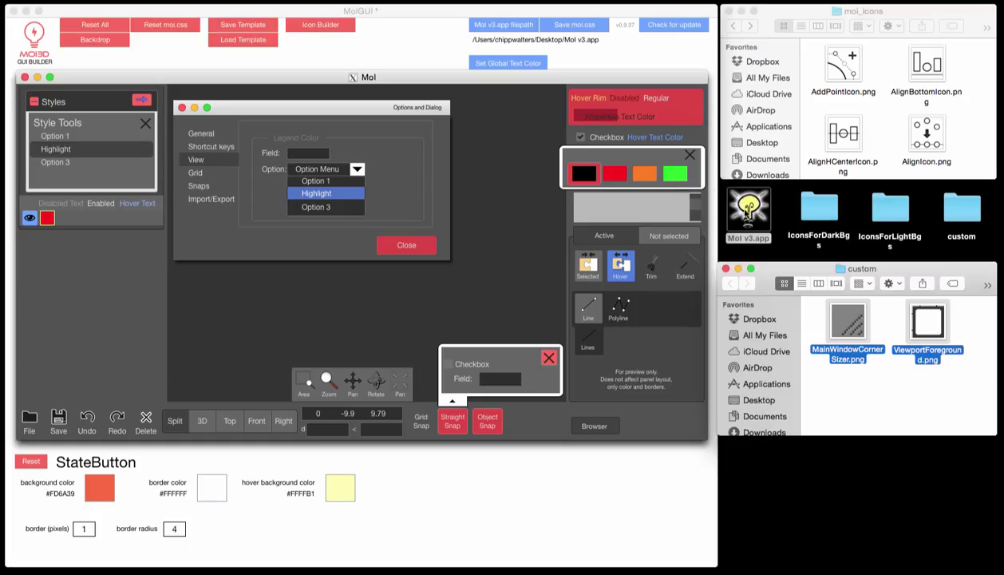
# Launch MoI v3 to check the customized viewport frames and window corner, then close it
pyautogui.click(748, 210)
pyautogui.doubleClick(748, 209)
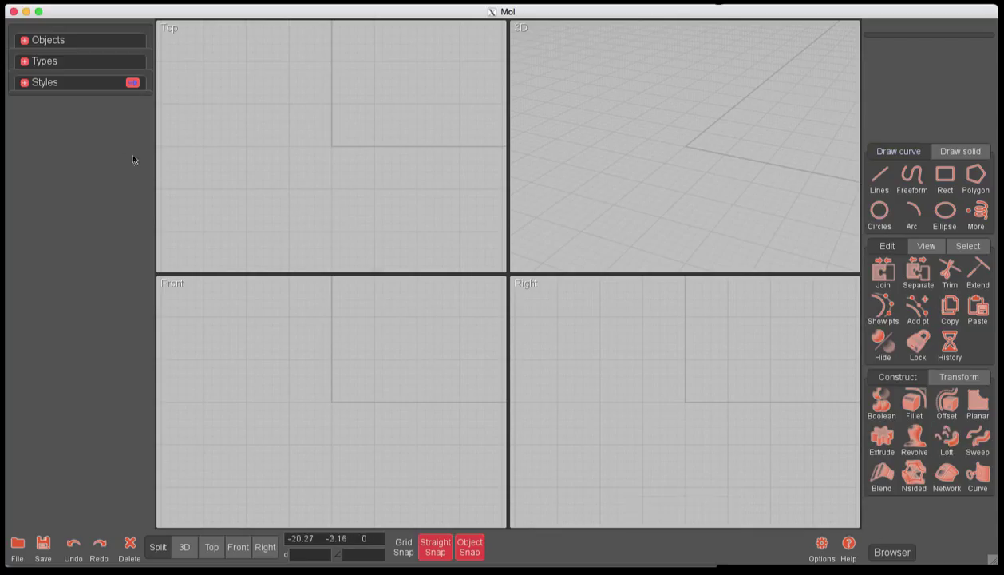
pyautogui.click(13, 12)
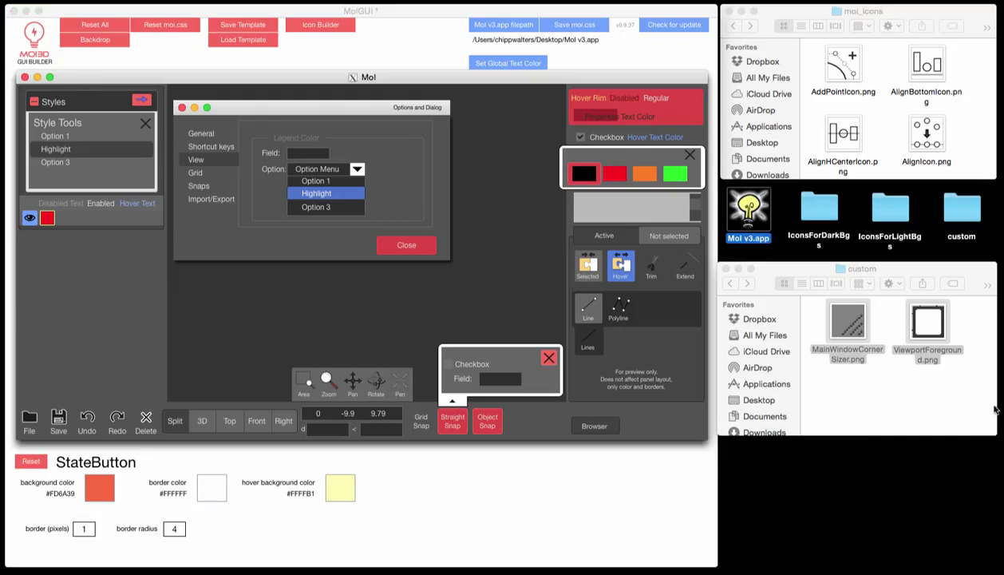
# Copy all icons from the desktop's IconsForDarkBgs folder into moi_icons, replacing every existing file of the same name
pyautogui.click(828, 213)
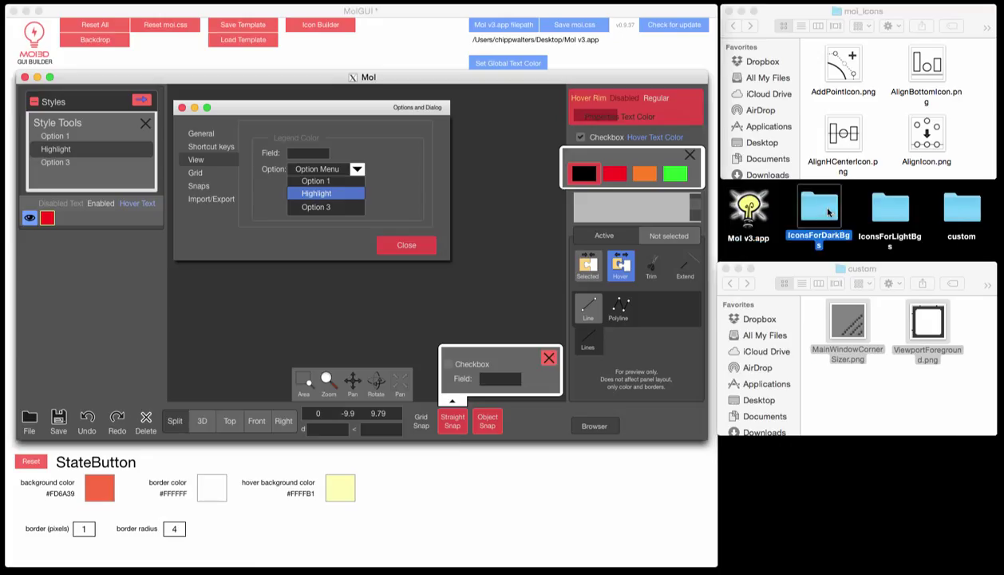
pyautogui.doubleClick(829, 213)
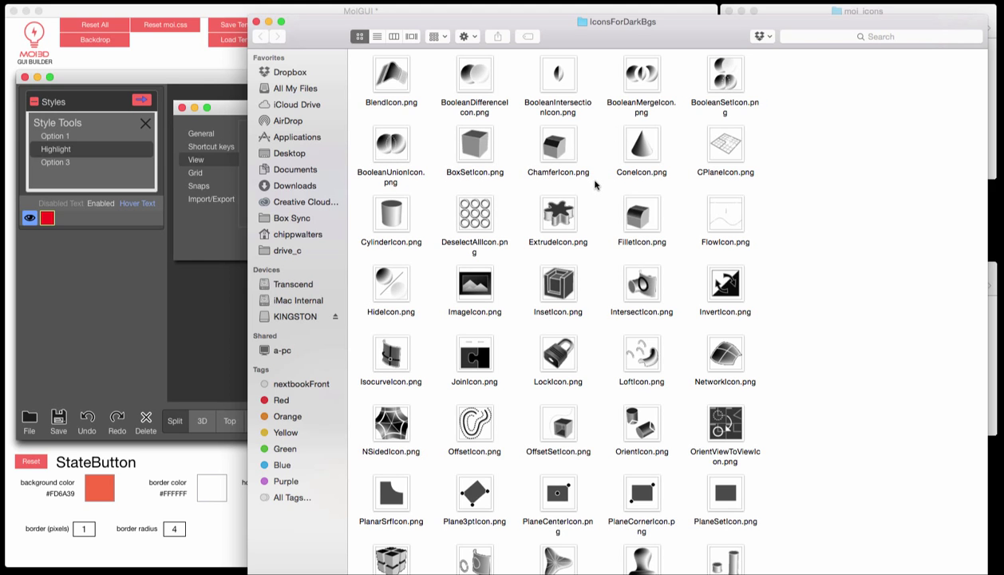
pyautogui.press('super+a')
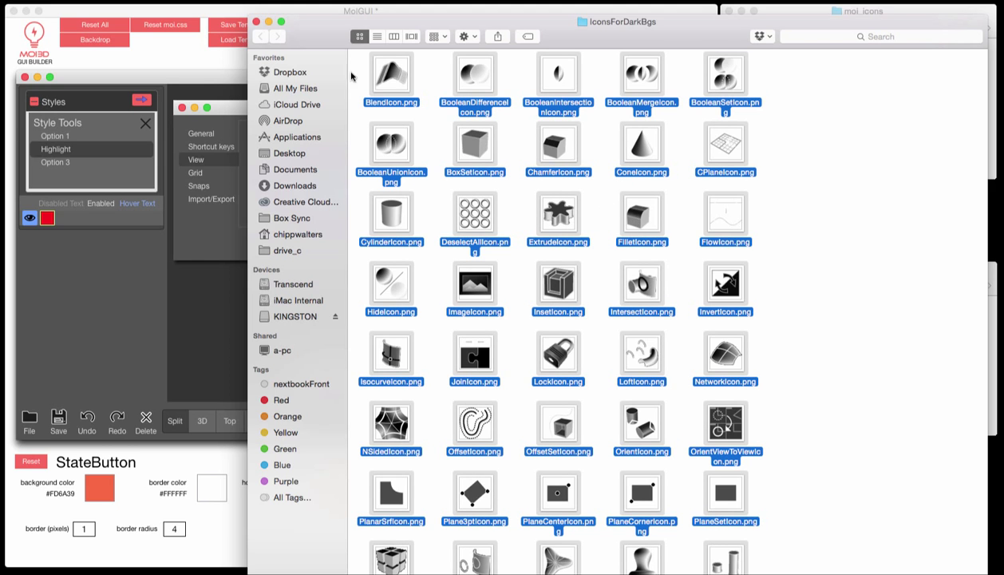
pyautogui.click(256, 22)
pyautogui.click(948, 100)
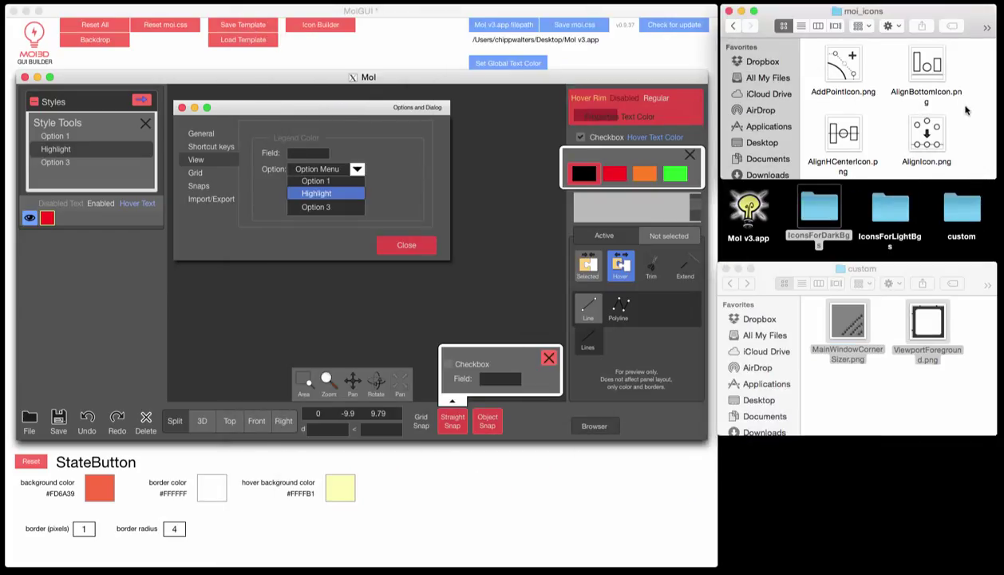
pyautogui.press('super+alt+v')
pyautogui.click(311, 192)
pyautogui.click(497, 191)
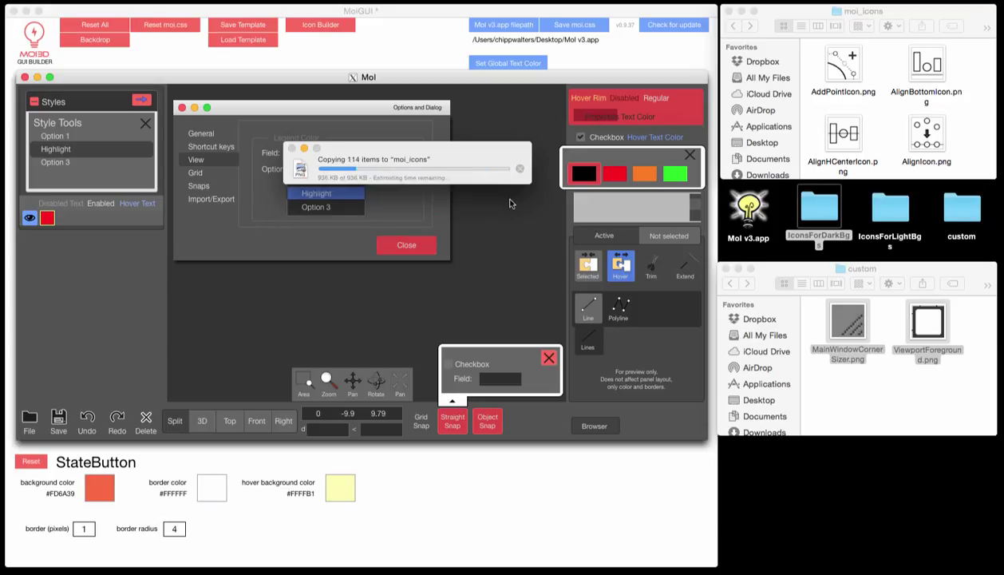
# Open the Icon Builder in MoIGUI and set its backdrop to the dark gray picked from the interface preview
pyautogui.click(312, 26)
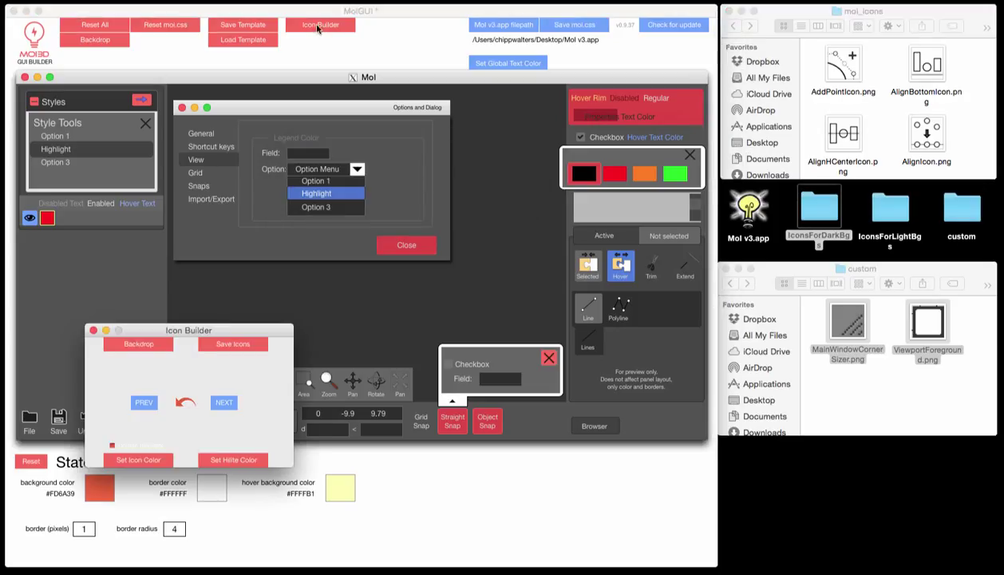
pyautogui.click(134, 344)
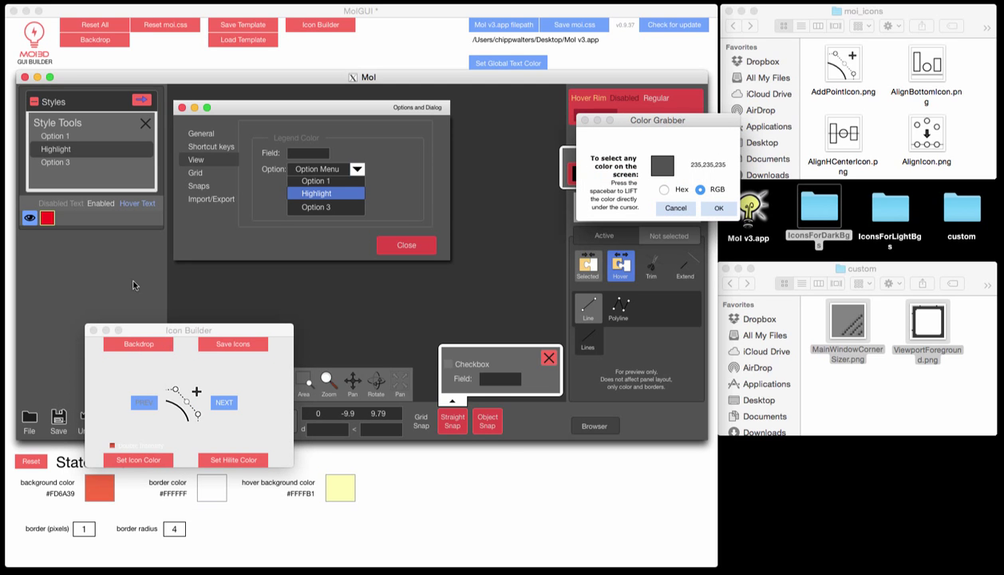
pyautogui.click(707, 209)
# Browse through the icon previews up to the Boolean icons to examine them against the dark backdrop
pyautogui.click(227, 403)
pyautogui.click(228, 403)
pyautogui.click(230, 404)
pyautogui.click(230, 403)
pyautogui.click(230, 404)
pyautogui.click(230, 404)
pyautogui.click(230, 404)
pyautogui.click(230, 404)
pyautogui.click(229, 404)
pyautogui.click(144, 404)
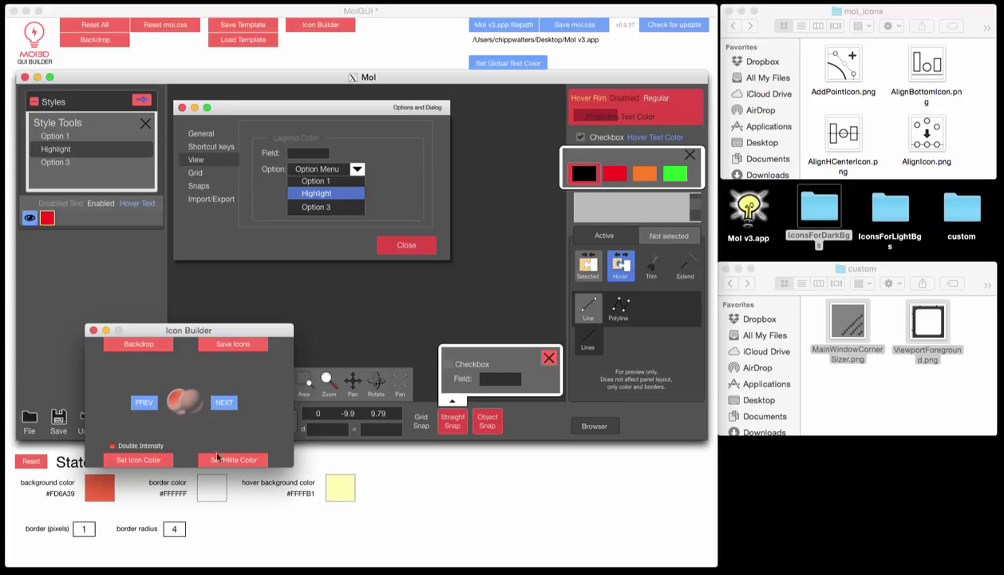
# Set the icon color to black and preview the next Boolean icon
pyautogui.click(144, 462)
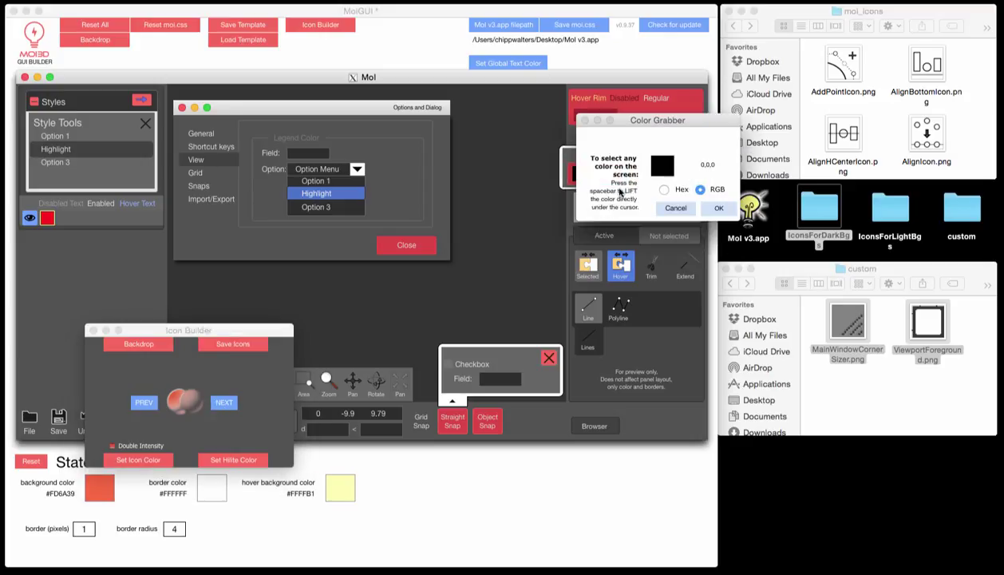
pyautogui.click(719, 208)
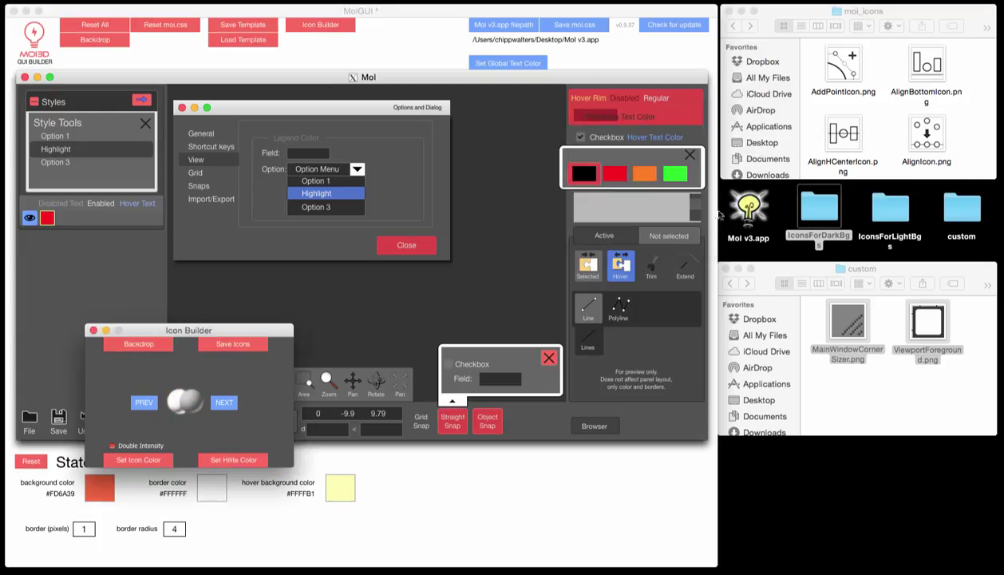
pyautogui.click(225, 404)
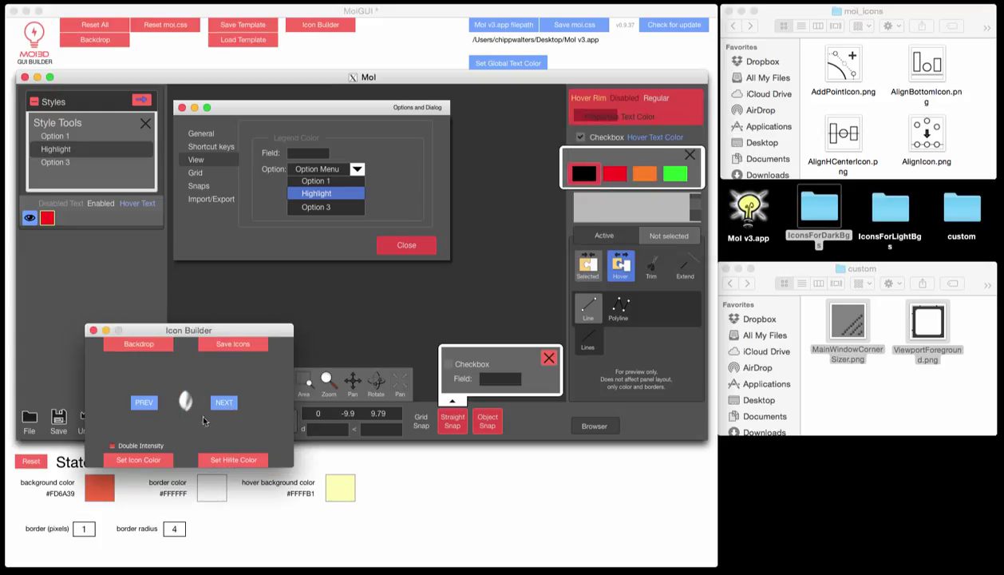
# Set the icon highlight color to a dark gray picked from the screen and preview the following Boolean icons
pyautogui.click(214, 459)
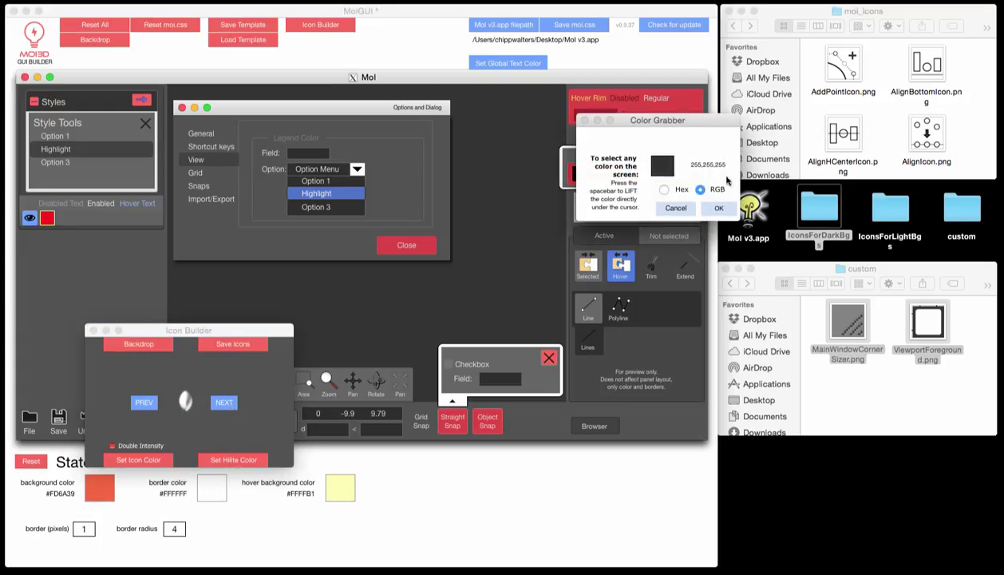
pyautogui.click(719, 208)
pyautogui.click(224, 403)
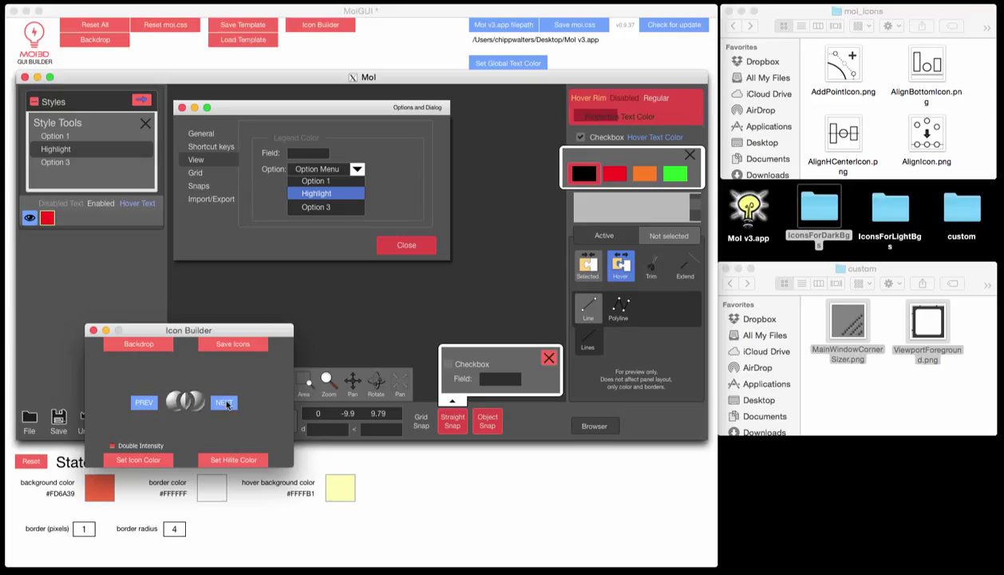
pyautogui.click(226, 404)
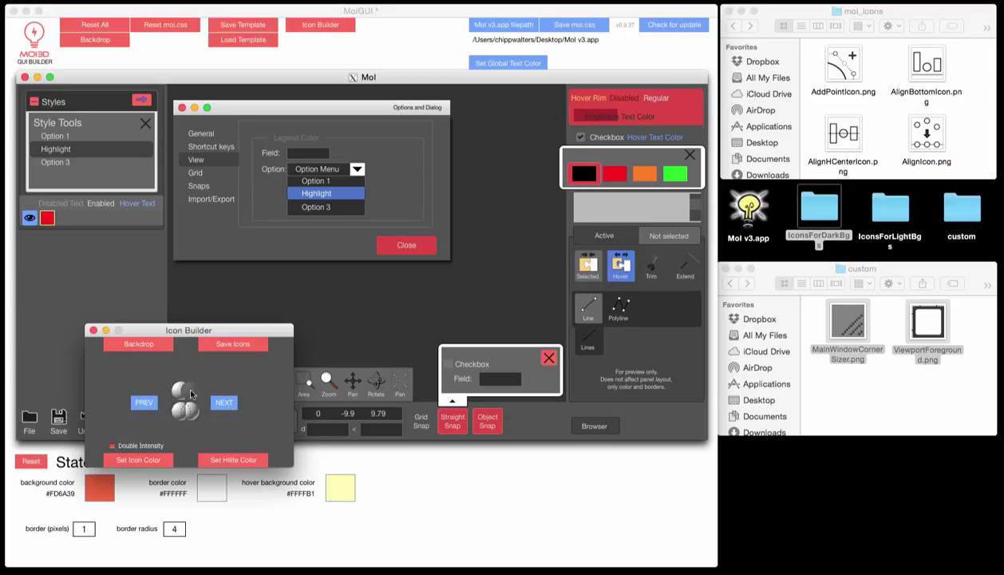
# Set the icon color to the red of the preview's Close button, adjusted to 100% brightness and lower saturation
pyautogui.click(140, 460)
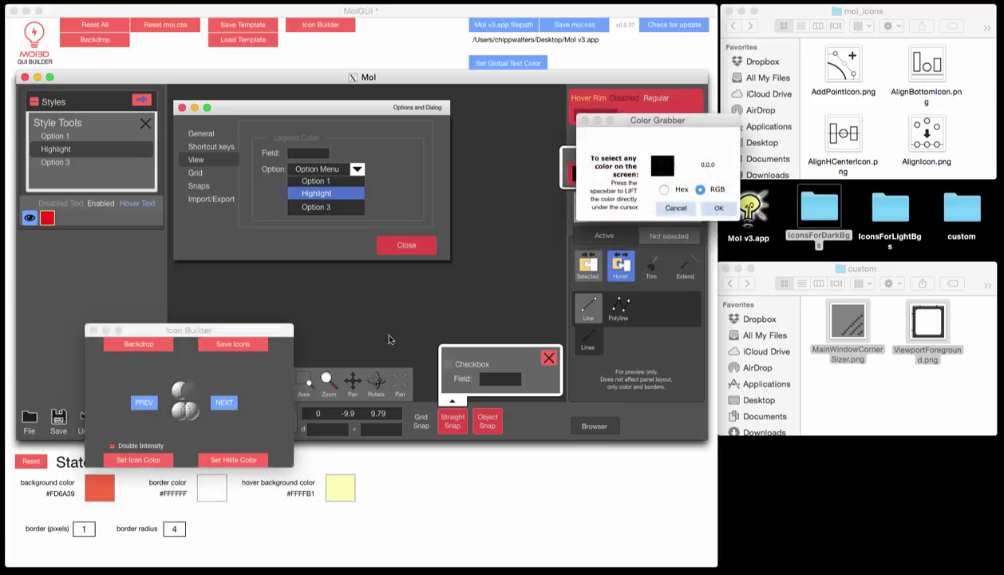
pyautogui.press('space')
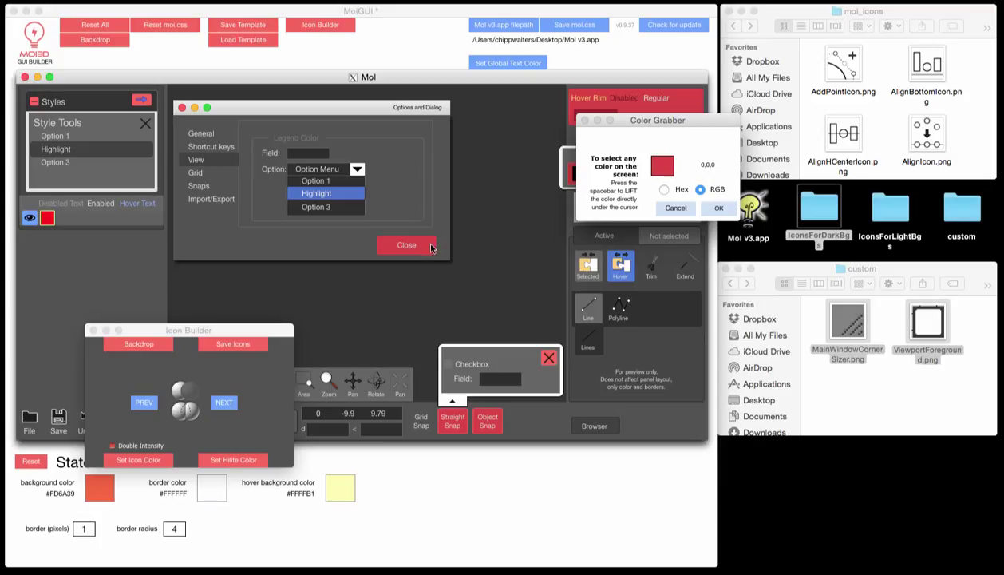
pyautogui.click(660, 167)
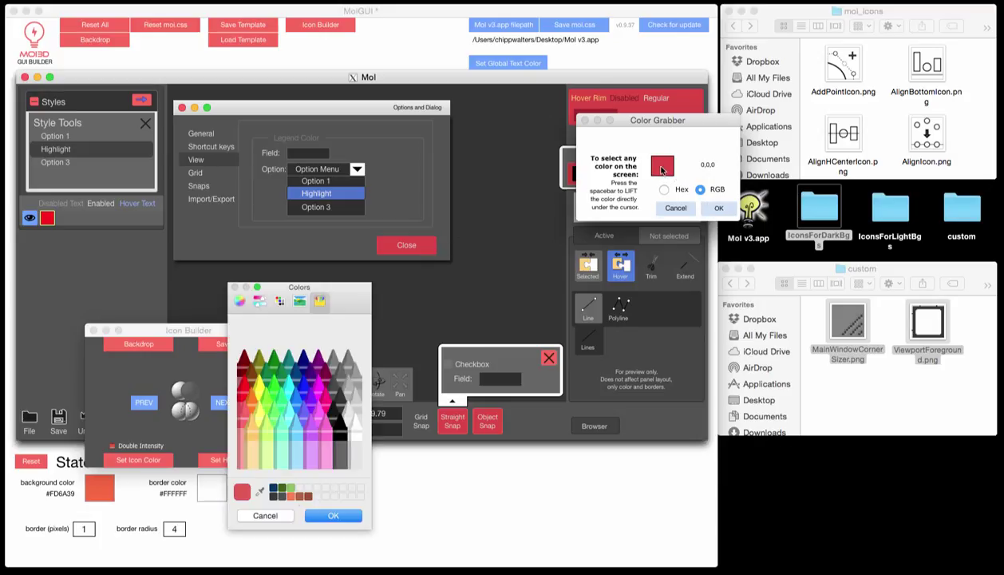
pyautogui.moveTo(353, 289); pyautogui.dragTo(580, 94)
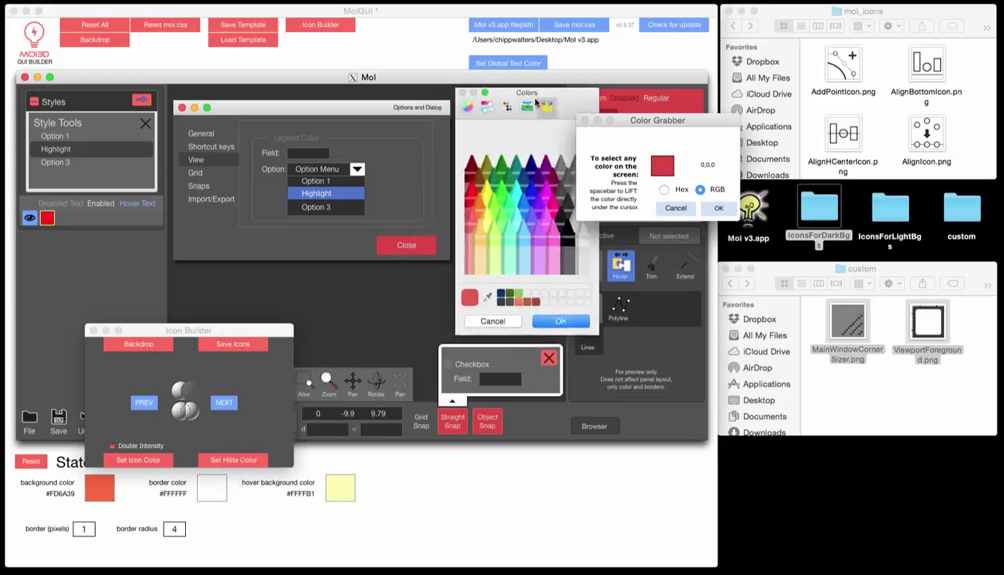
pyautogui.click(486, 106)
pyautogui.moveTo(527, 192); pyautogui.dragTo(485, 190)
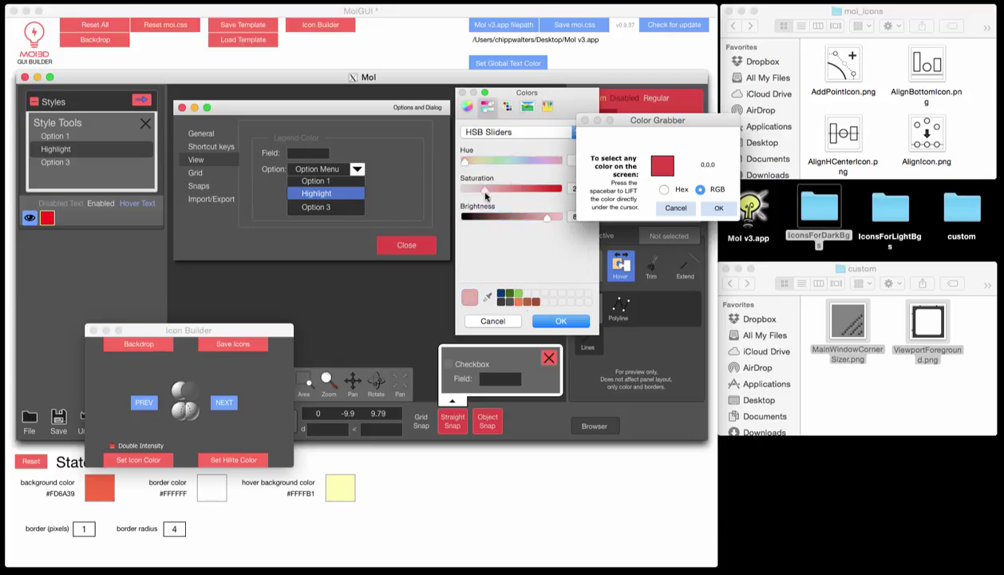
pyautogui.moveTo(546, 217); pyautogui.dragTo(559, 217)
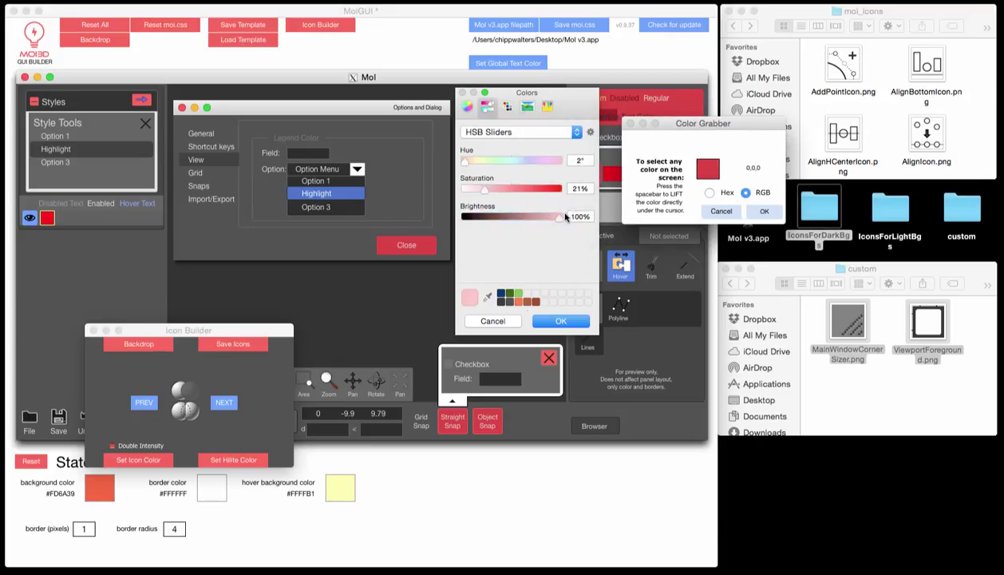
pyautogui.moveTo(484, 189); pyautogui.dragTo(514, 189)
pyautogui.click(561, 321)
pyautogui.click(718, 208)
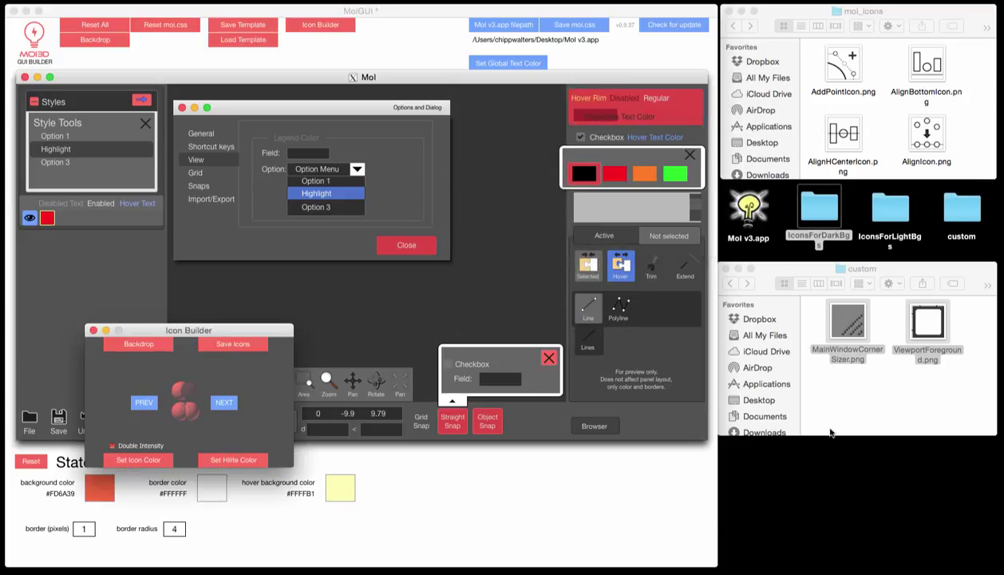
# Create a desktop folder named icons, close the custom folder window, and place the new folder below the custom folder
pyautogui.rightClick(838, 469)
pyautogui.click(853, 477)
pyautogui.click(728, 269)
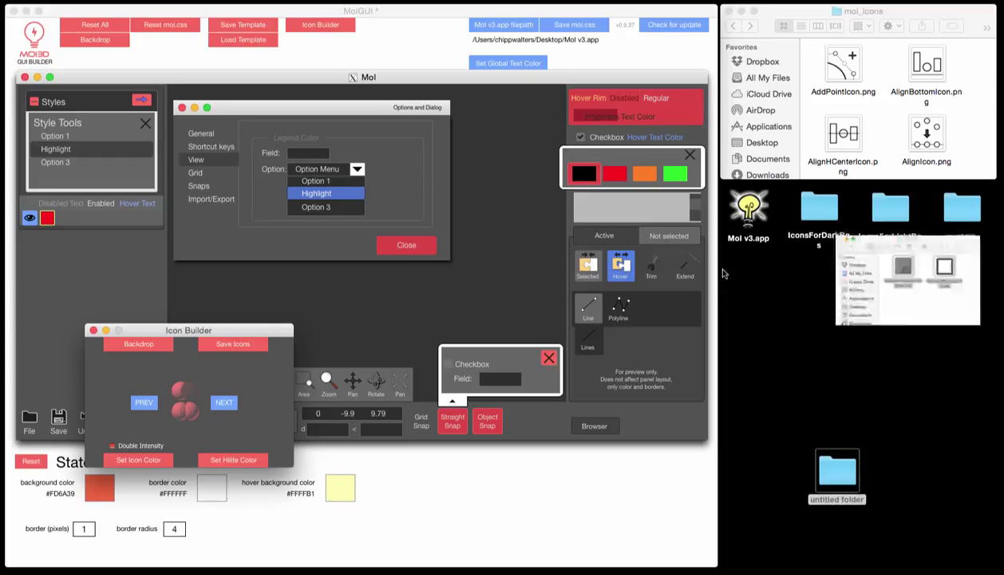
pyautogui.click(825, 502)
pyautogui.write('icons')
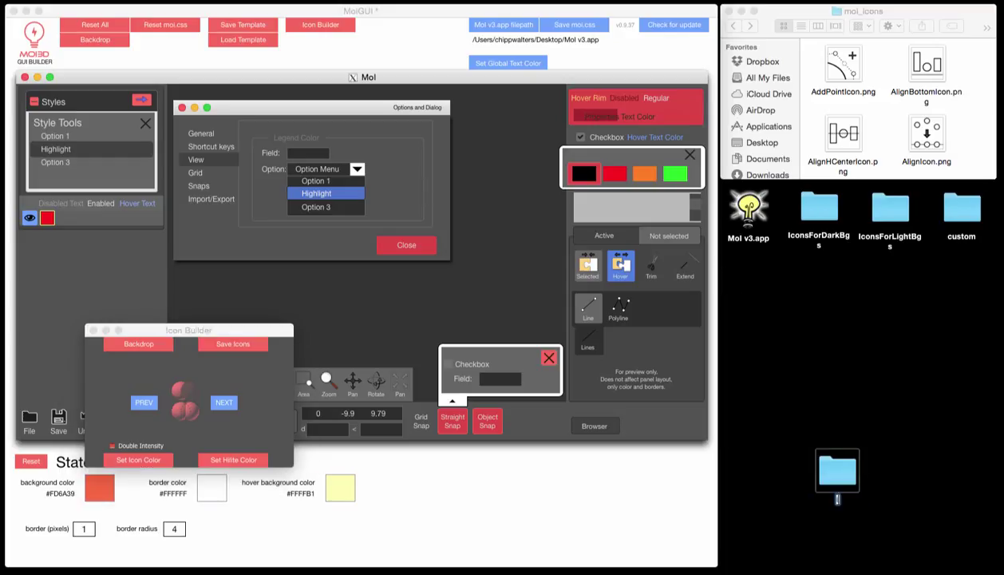
pyautogui.press('Return')
pyautogui.moveTo(820, 484); pyautogui.dragTo(942, 275)
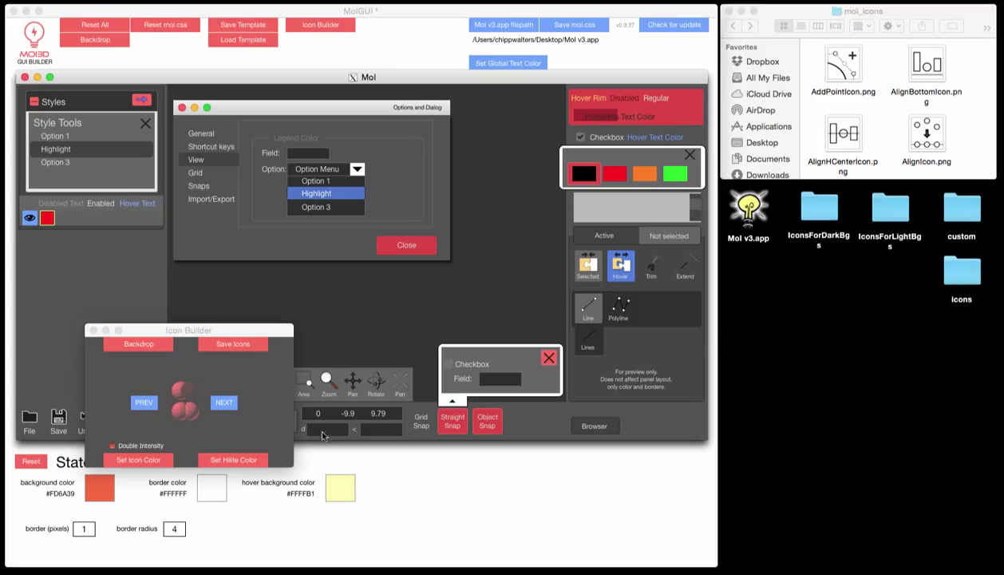
# Save the recolored icon files from the Icon Builder into the icons folder on the Desktop
pyautogui.click(240, 344)
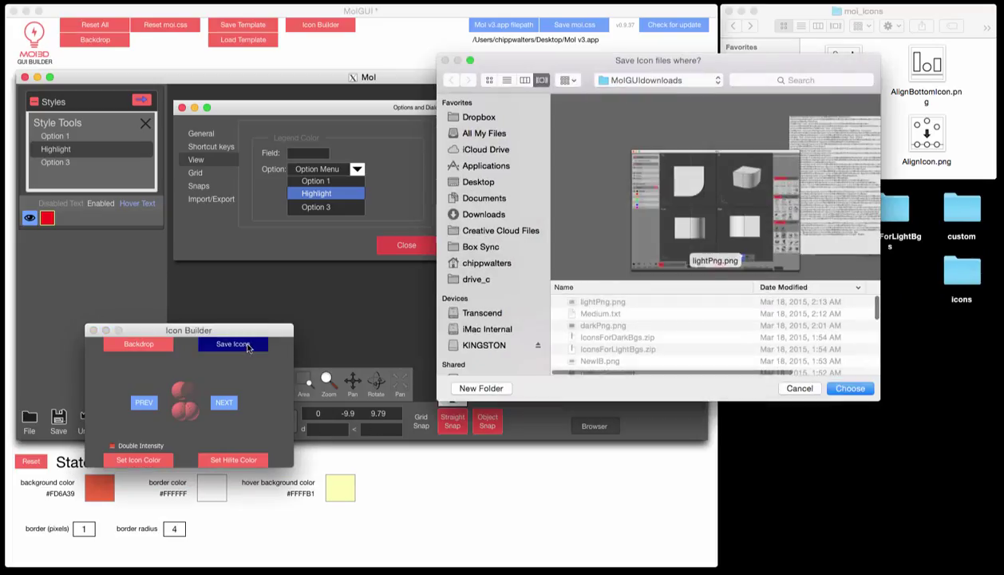
pyautogui.click(478, 182)
pyautogui.click(594, 314)
pyautogui.click(585, 302)
pyautogui.press('Return')
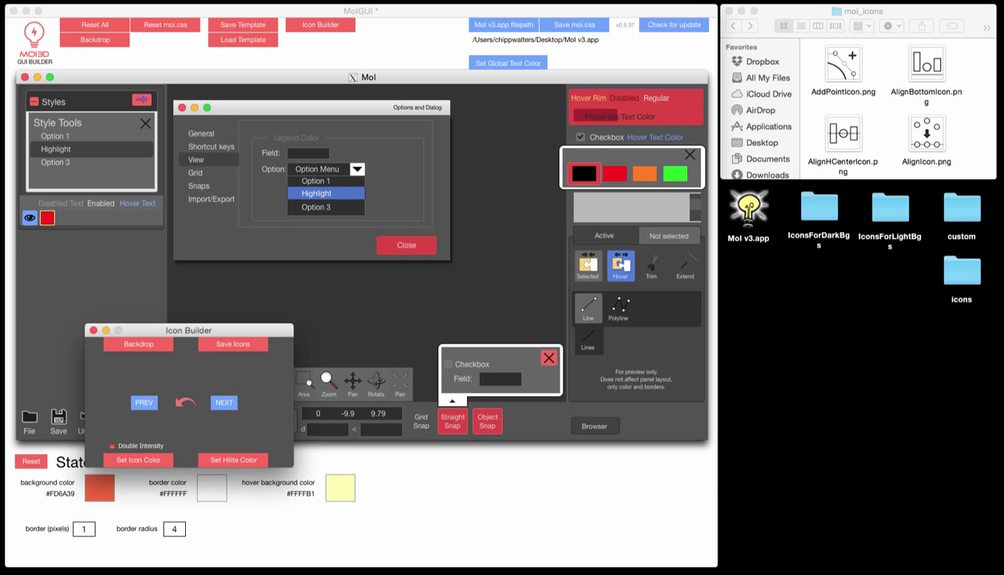
# Move the desktop icons folder into the ui folder under drive_c in the MoI v3.app package contents, replacing the existing icons folder
pyautogui.rightClick(754, 218)
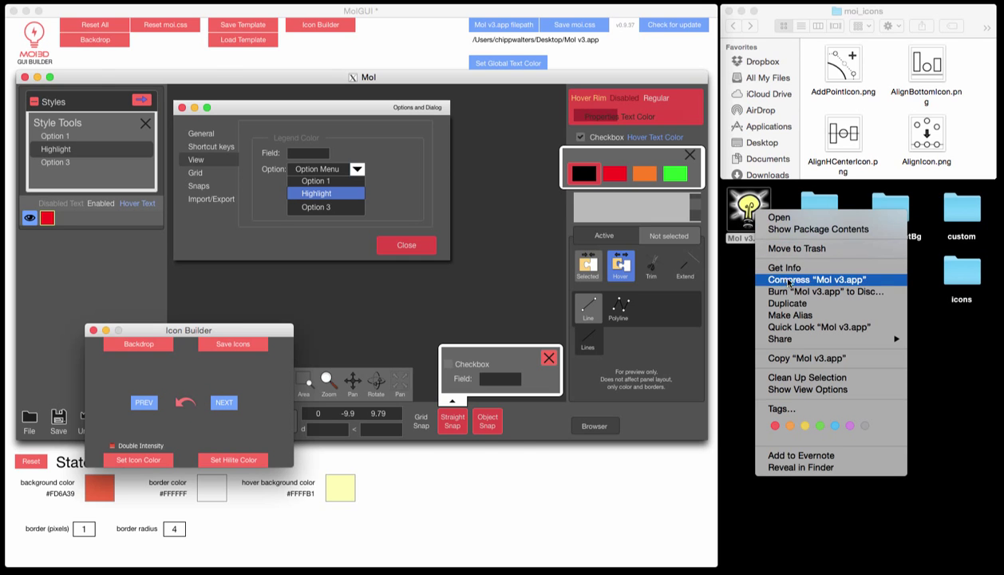
pyautogui.click(805, 229)
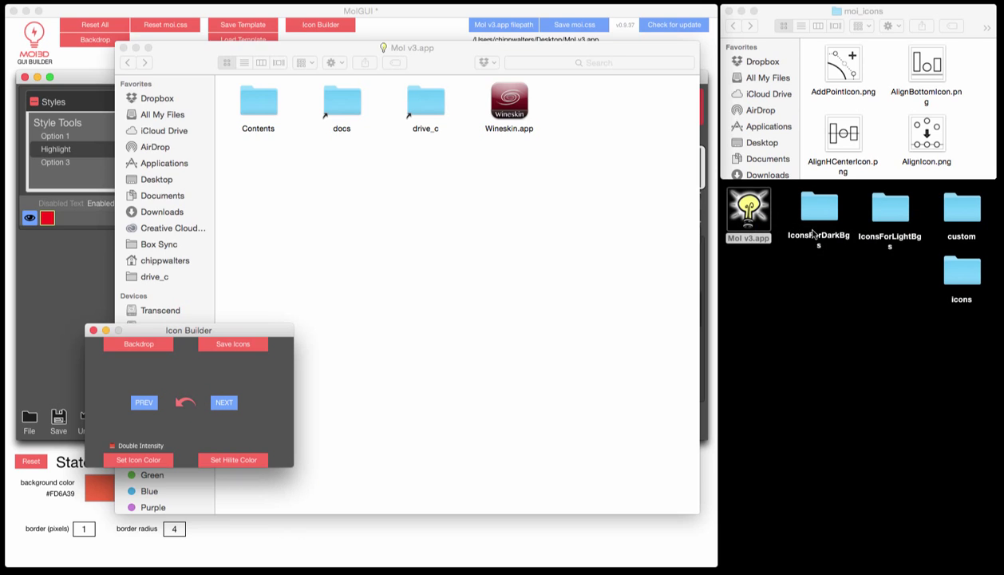
pyautogui.doubleClick(422, 112)
pyautogui.doubleClick(260, 108)
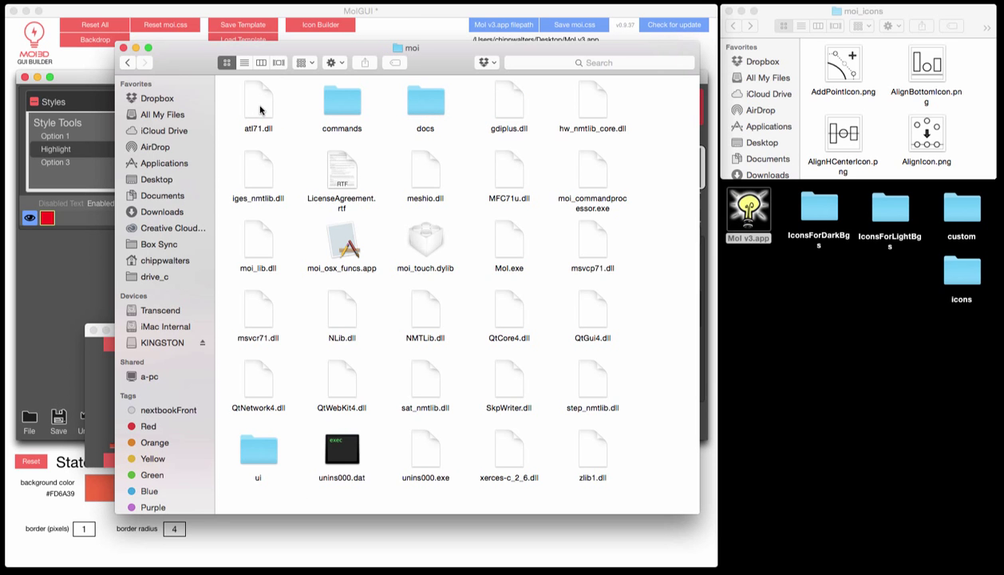
pyautogui.doubleClick(258, 451)
pyautogui.moveTo(650, 327); pyautogui.dragTo(960, 272)
pyautogui.click(497, 183)
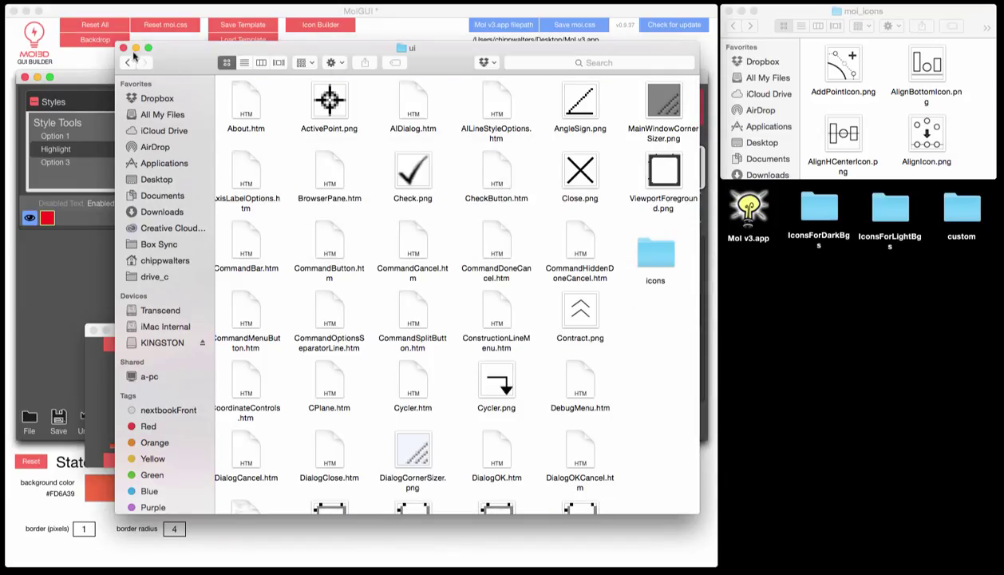
# Close the ui folder window, launch MoI v3.app and display the Draw solid tools to examine the recolored icons
pyautogui.click(123, 47)
pyautogui.click(748, 206)
pyautogui.doubleClick(748, 206)
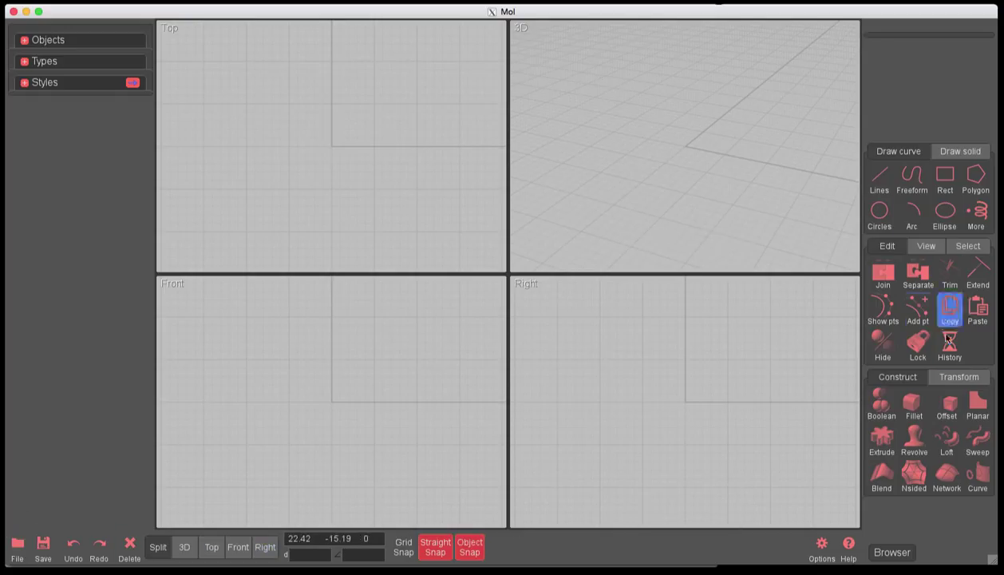
pyautogui.click(959, 151)
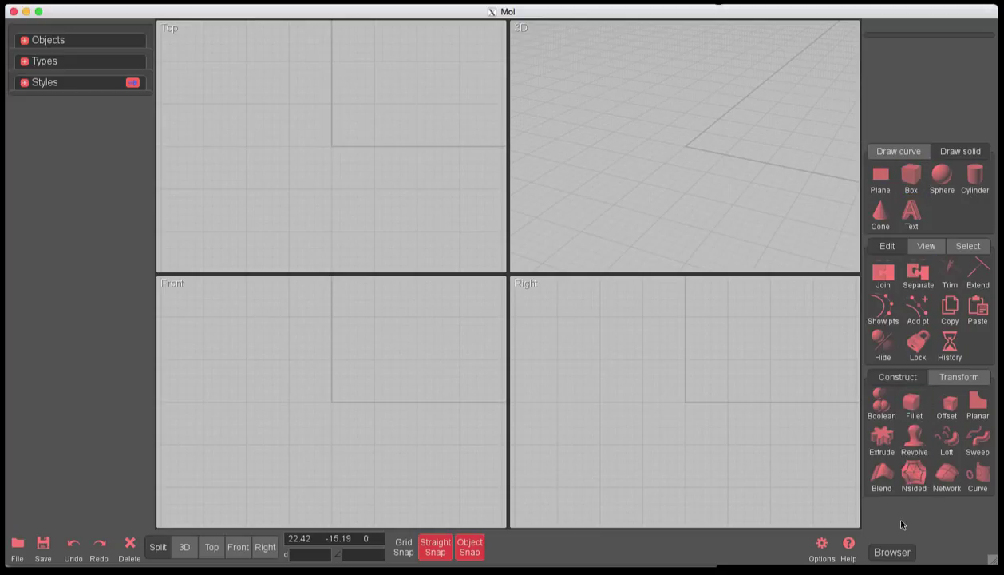